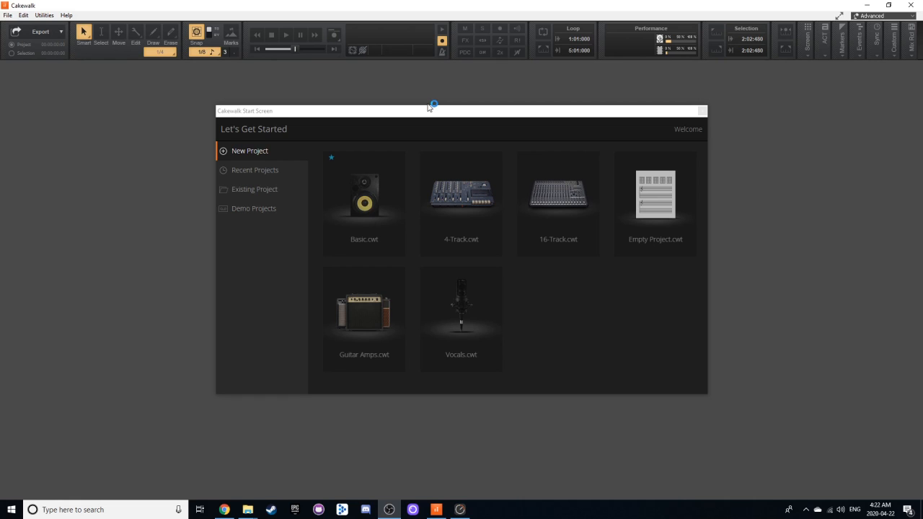
Step: Create a new project from the Basic template
{"action": "left_click", "coordinate": [343, 206]}
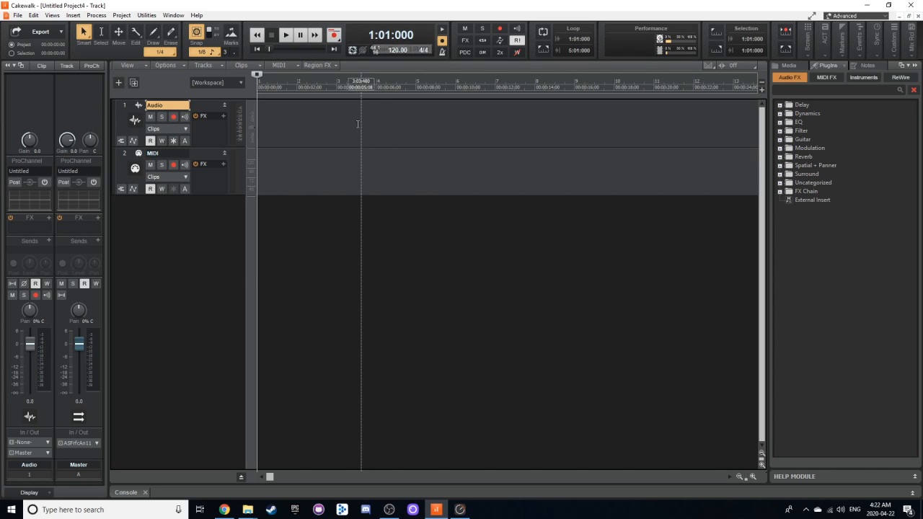
Step: Turn on the metronome for playback, keep it on for recording, and play the empty project briefly to hear the click
{"action": "left_click", "coordinate": [442, 29]}
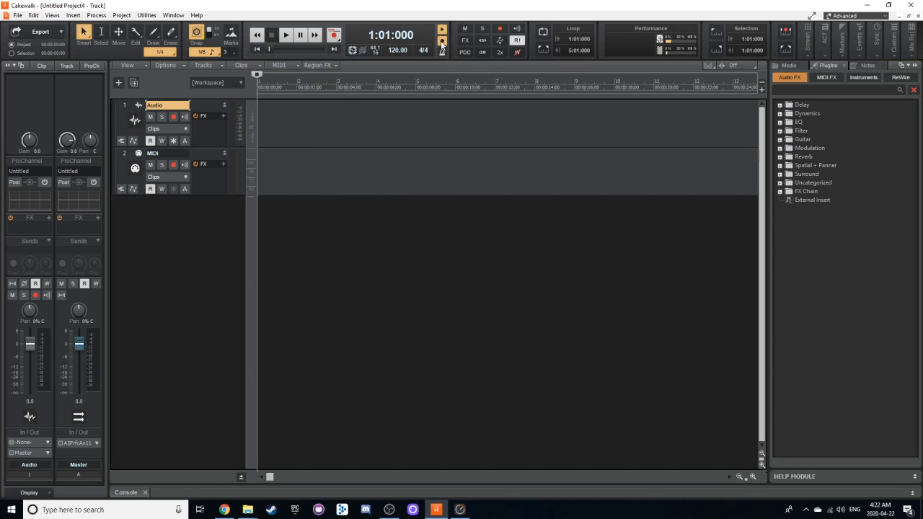
{"action": "left_click", "coordinate": [442, 42]}
{"action": "left_click", "coordinate": [442, 41]}
{"action": "key", "text": "space"}
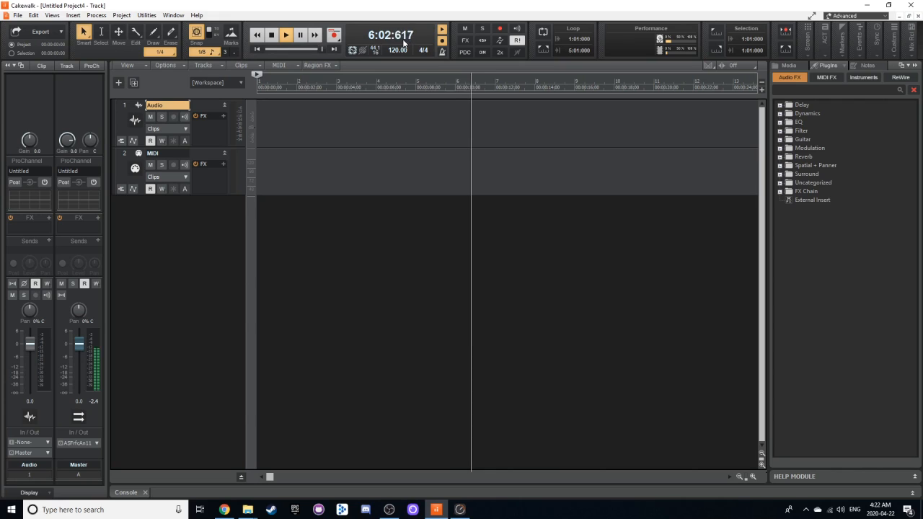
{"action": "key", "text": "space"}
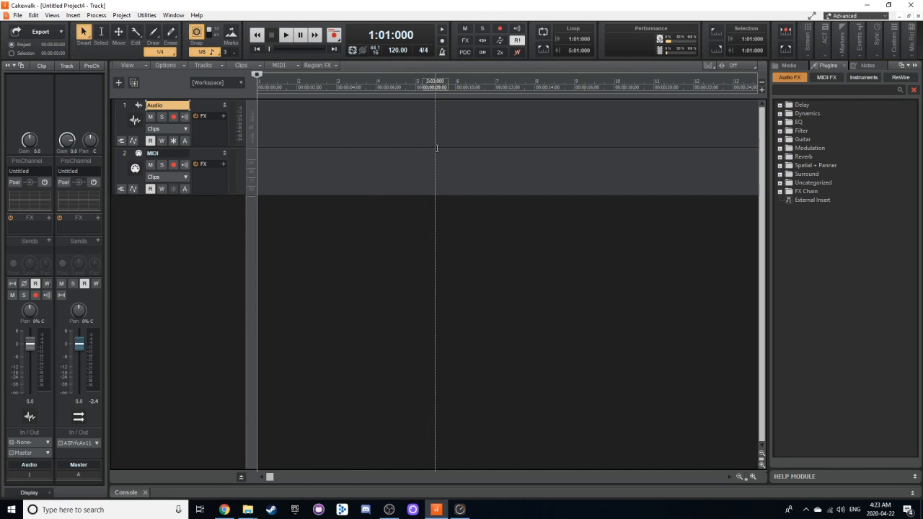
Step: Arm the Audio track for recording and set its input to Left ASIO Fireface Analog 9 (1)
{"action": "left_click", "coordinate": [173, 117]}
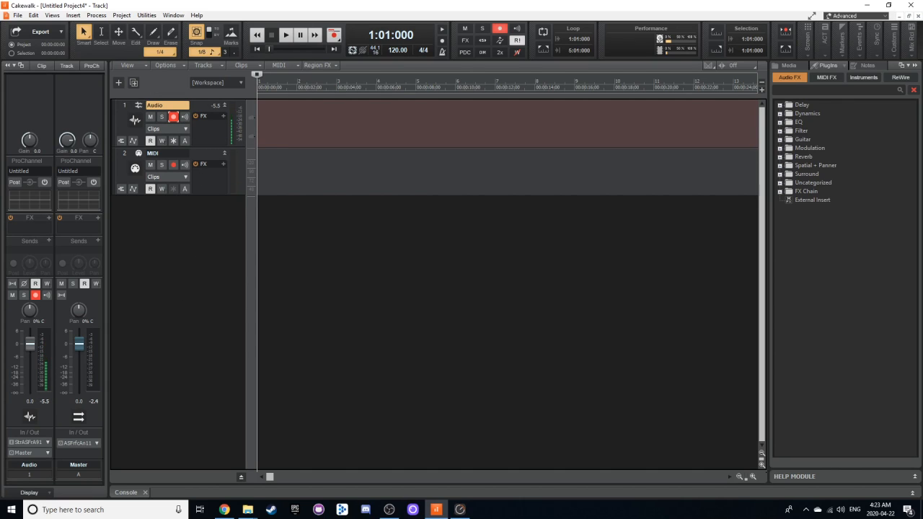
{"action": "left_click", "coordinate": [39, 442]}
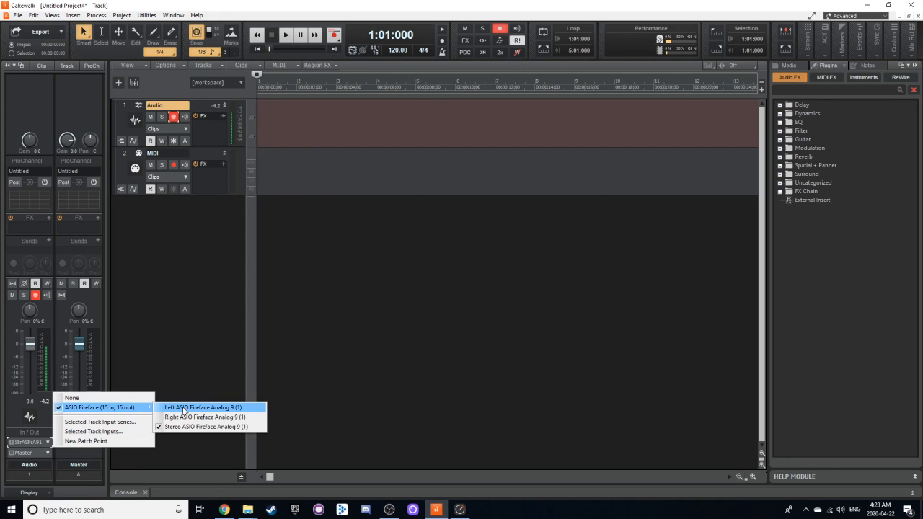
{"action": "left_click", "coordinate": [184, 408]}
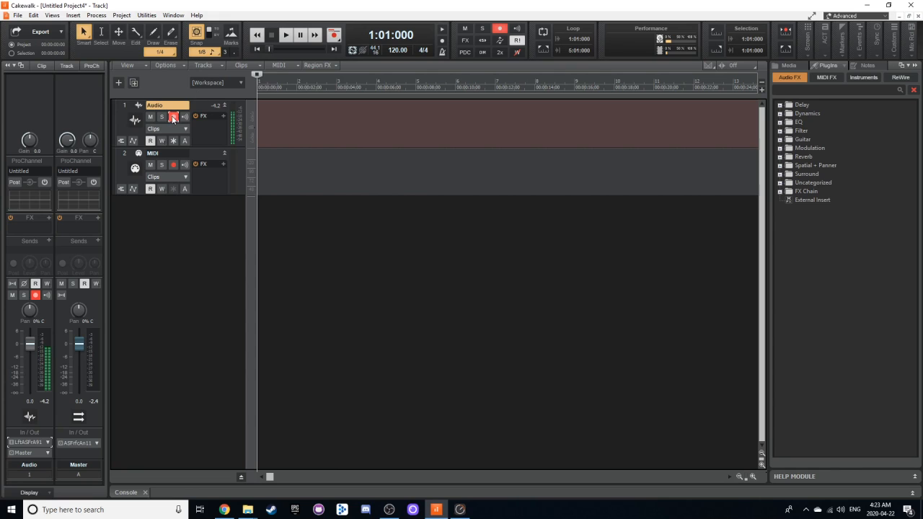
Step: Record a take of about eight measures on the armed Audio track, then stop the transport
{"action": "left_click", "coordinate": [335, 36]}
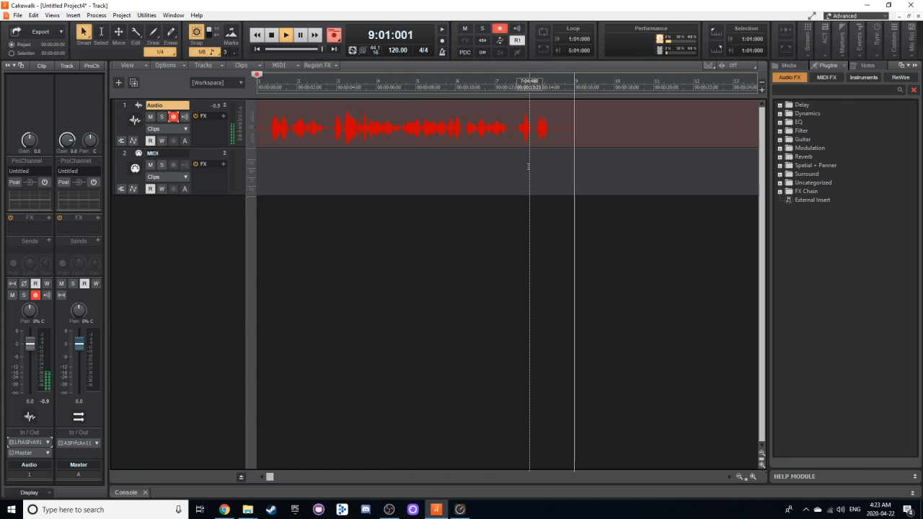
{"action": "key", "text": "space"}
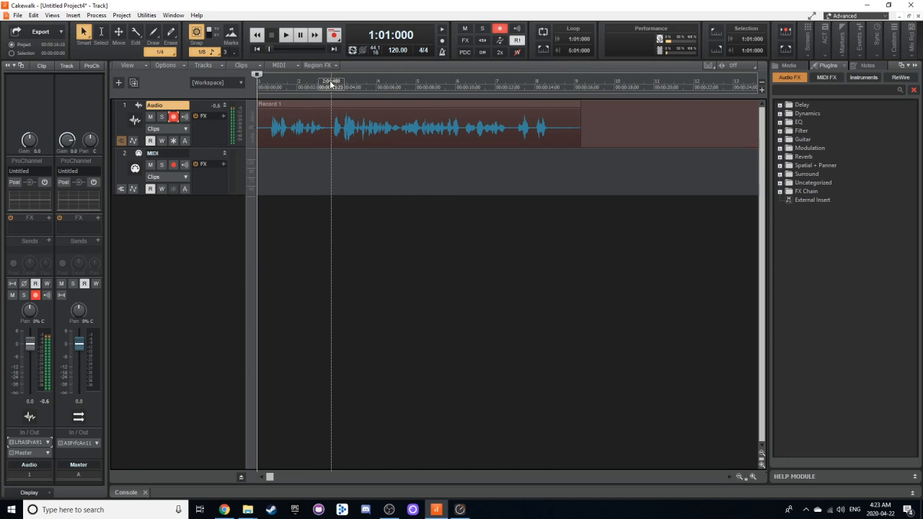
Step: Place the playhead at 2:04:480 and look over the timeline beyond the end of the recorded clip
{"action": "left_click", "coordinate": [331, 83]}
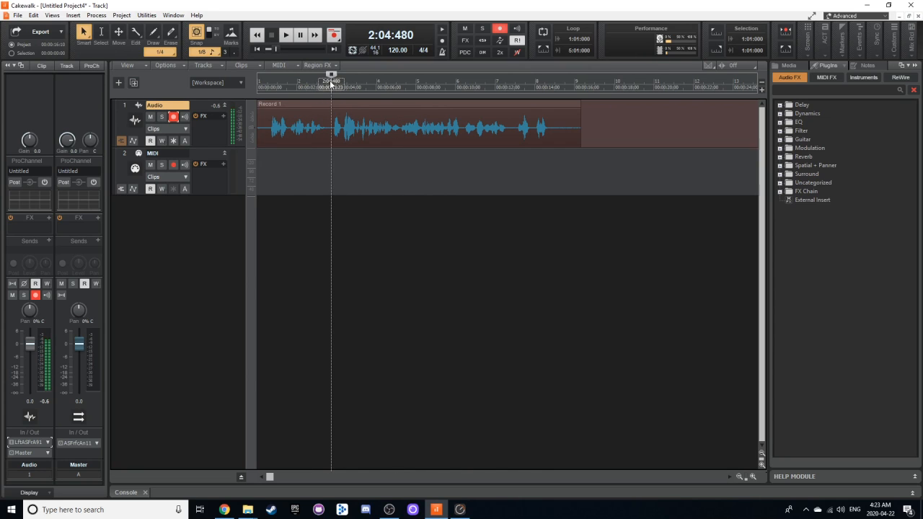
{"action": "scroll", "coordinate": [509, 153], "scroll_direction": "right", "scroll_amount": 3}
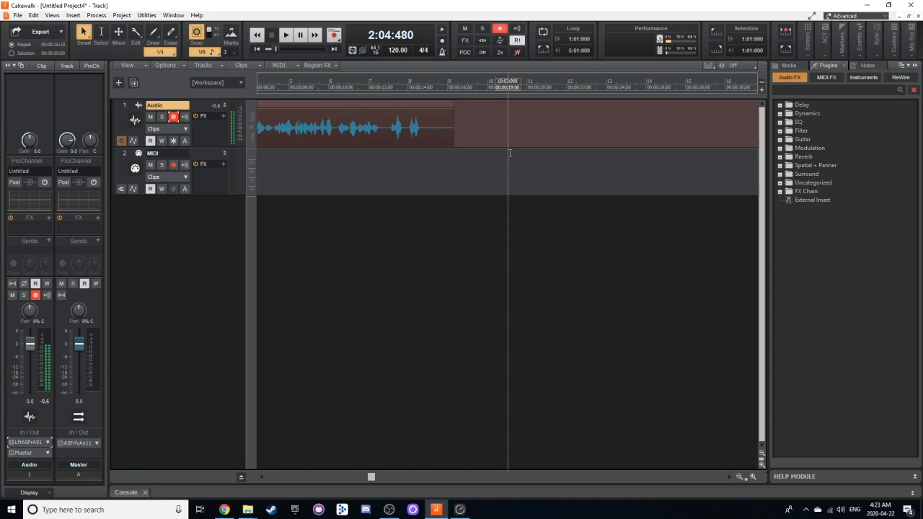
{"action": "scroll", "coordinate": [537, 144], "scroll_direction": "right", "scroll_amount": 2}
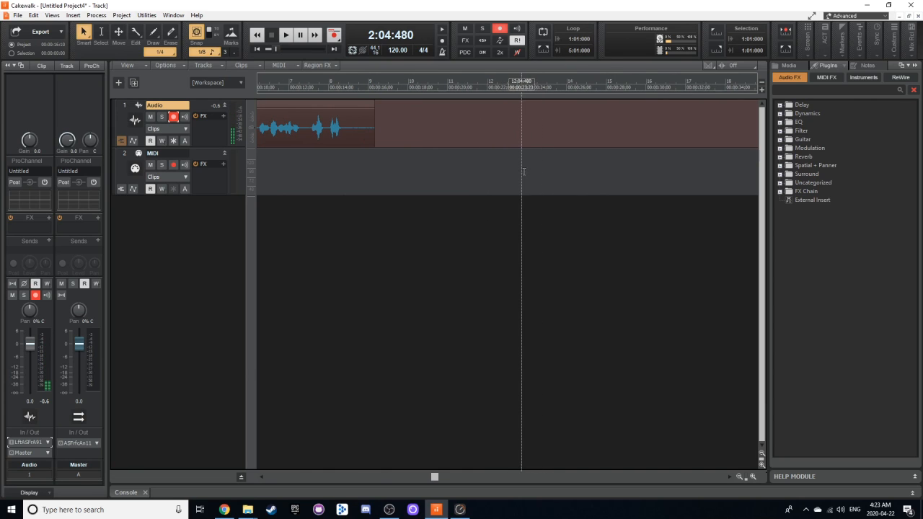
{"action": "scroll", "coordinate": [447, 176], "scroll_direction": "left", "scroll_amount": 6}
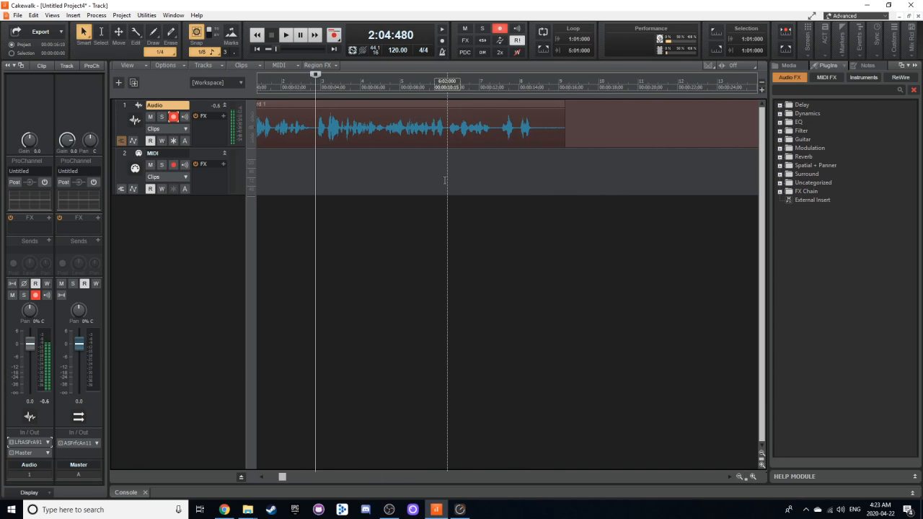
{"action": "scroll", "coordinate": [447, 180], "scroll_direction": "left", "scroll_amount": 1}
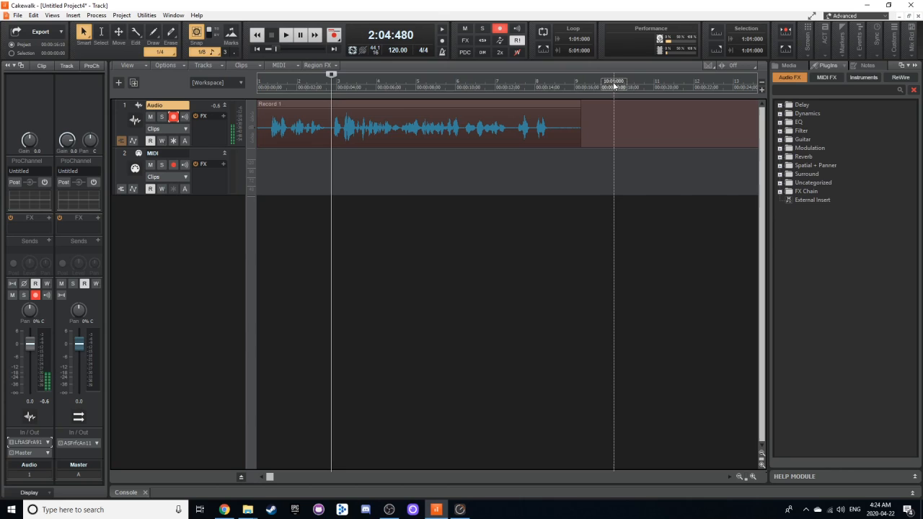
Step: Reposition the playhead at several measures around the end of the recorded clip, finishing at 10:01:000
{"action": "left_click", "coordinate": [613, 84]}
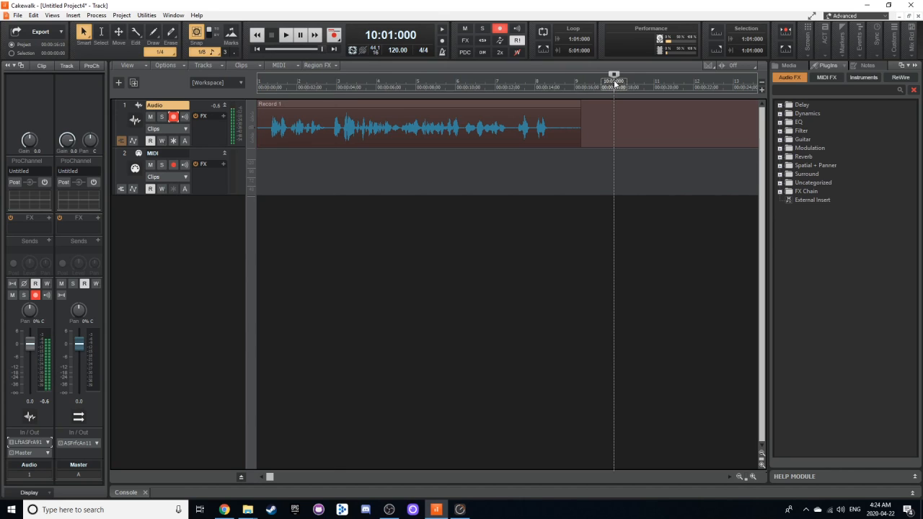
{"action": "mouse_move", "coordinate": [613, 75]}
{"action": "left_mouse_down"}
{"action": "mouse_move", "coordinate": [350, 78]}
{"action": "mouse_move", "coordinate": [615, 83]}
{"action": "left_mouse_up"}
{"action": "left_click", "coordinate": [575, 80]}
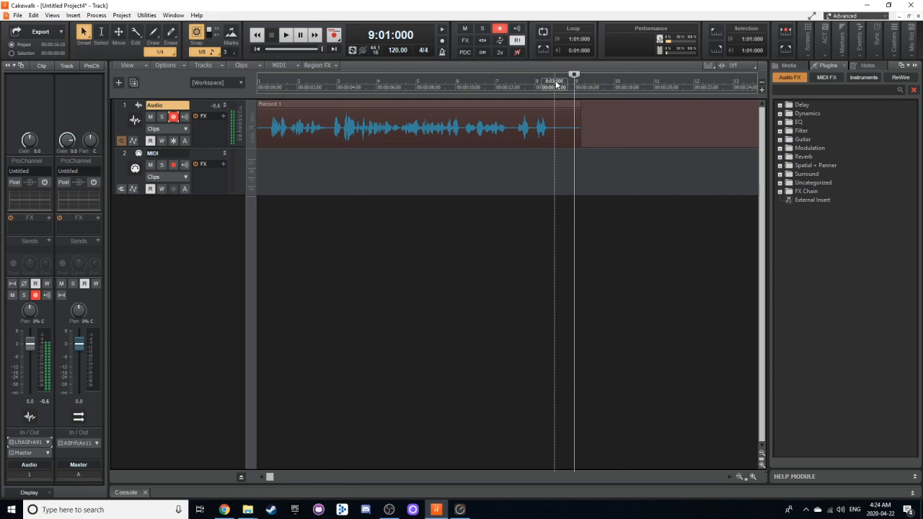
{"action": "left_click", "coordinate": [535, 80]}
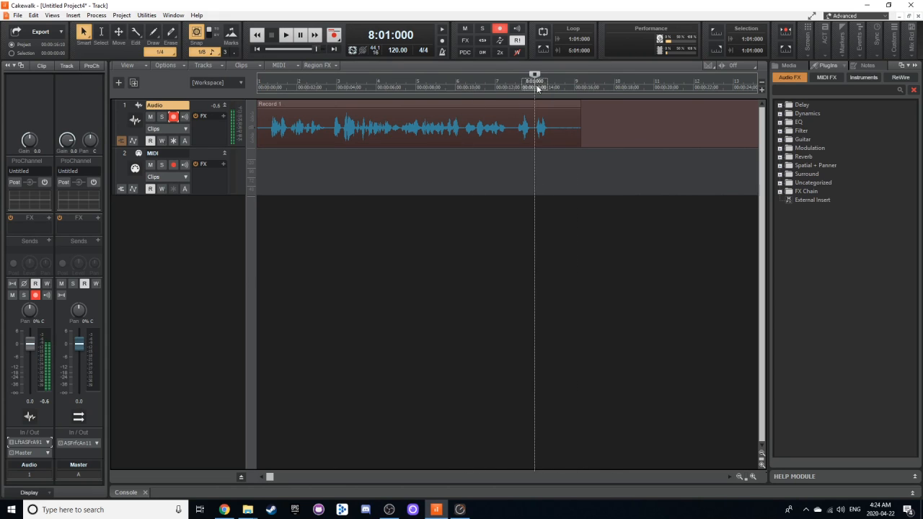
{"action": "left_click", "coordinate": [611, 82]}
{"action": "left_click", "coordinate": [595, 82]}
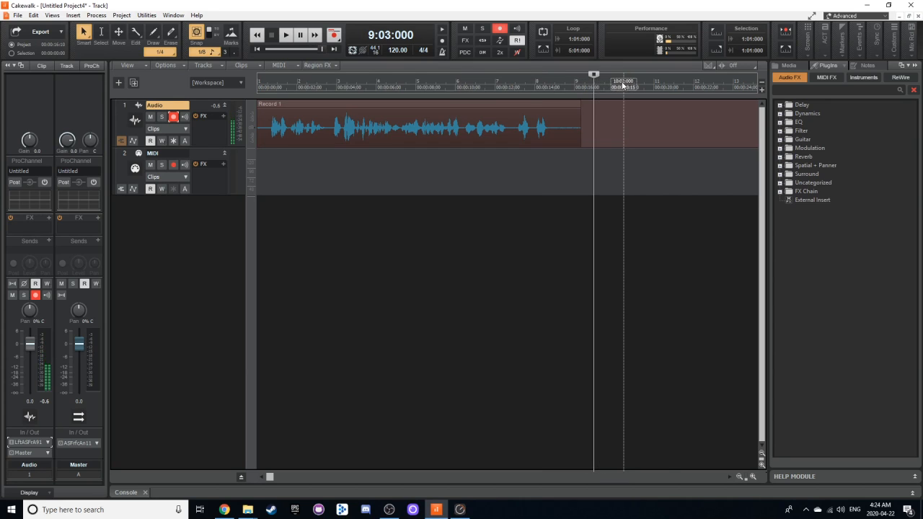
{"action": "left_click", "coordinate": [625, 83]}
{"action": "left_click", "coordinate": [668, 82]}
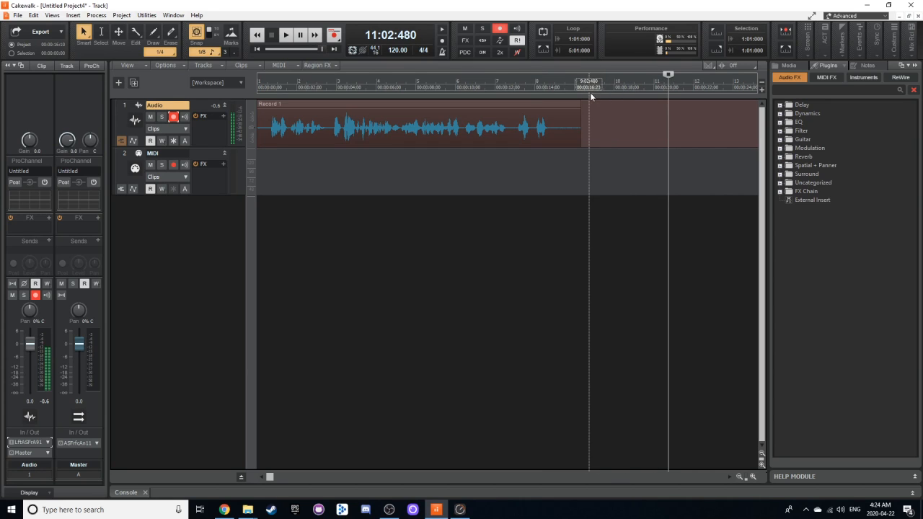
{"action": "left_click", "coordinate": [612, 85]}
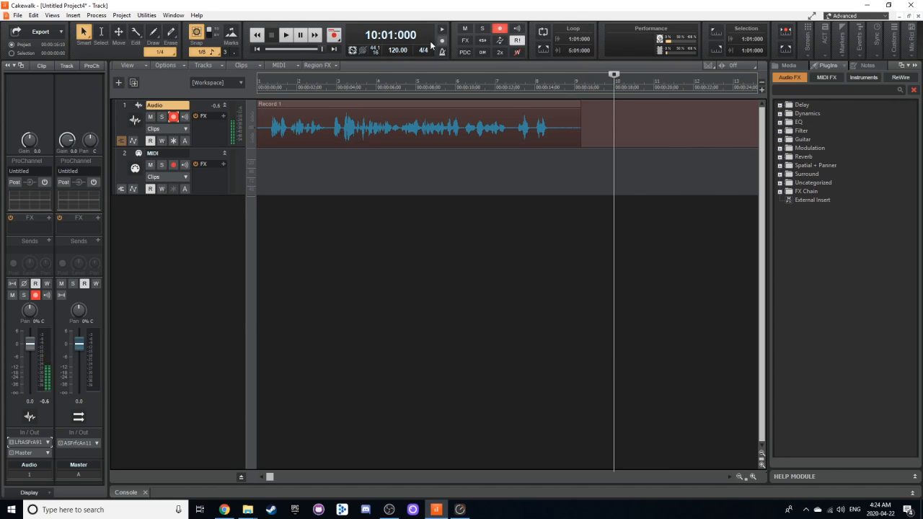
Step: Set the project tempo to 138 BPM
{"action": "double_click", "coordinate": [396, 50]}
{"action": "type", "text": "138"}
{"action": "key", "text": "Return"}
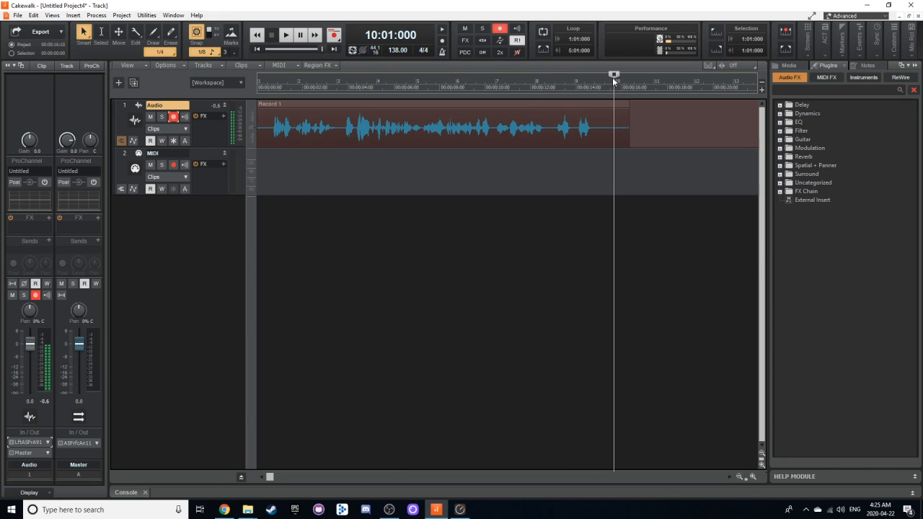
{"action": "mouse_move", "coordinate": [614, 75]}
{"action": "left_mouse_down"}
{"action": "mouse_move", "coordinate": [639, 72]}
{"action": "mouse_move", "coordinate": [614, 73]}
{"action": "mouse_move", "coordinate": [618, 91]}
{"action": "mouse_move", "coordinate": [614, 85]}
{"action": "left_mouse_up"}
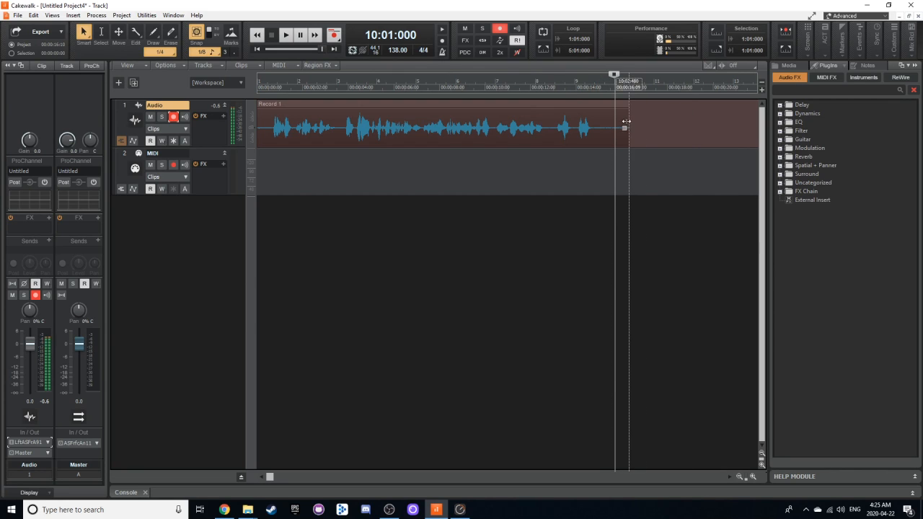
Step: Move the playhead to 12:01:480 and insert a 3/4 meter change at measure 12
{"action": "scroll", "coordinate": [627, 122], "scroll_direction": "right", "scroll_amount": 5}
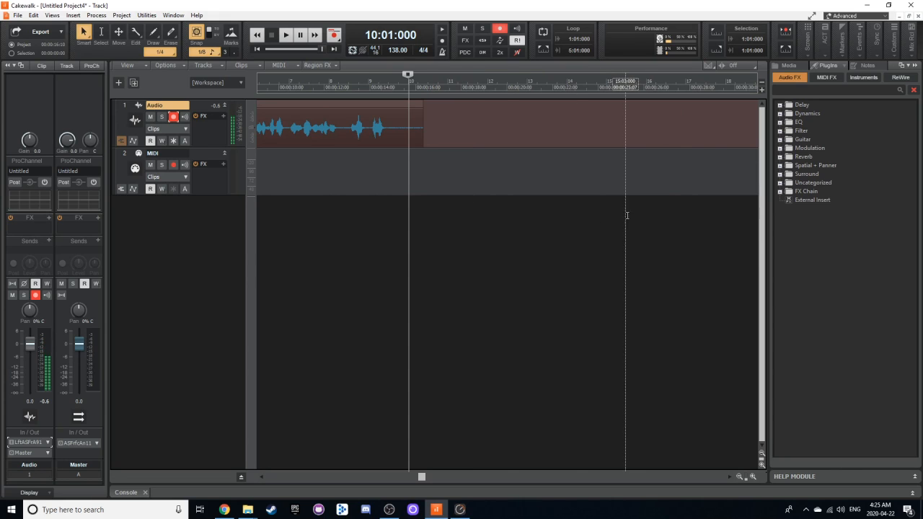
{"action": "scroll", "coordinate": [577, 155], "scroll_direction": "right", "scroll_amount": 1}
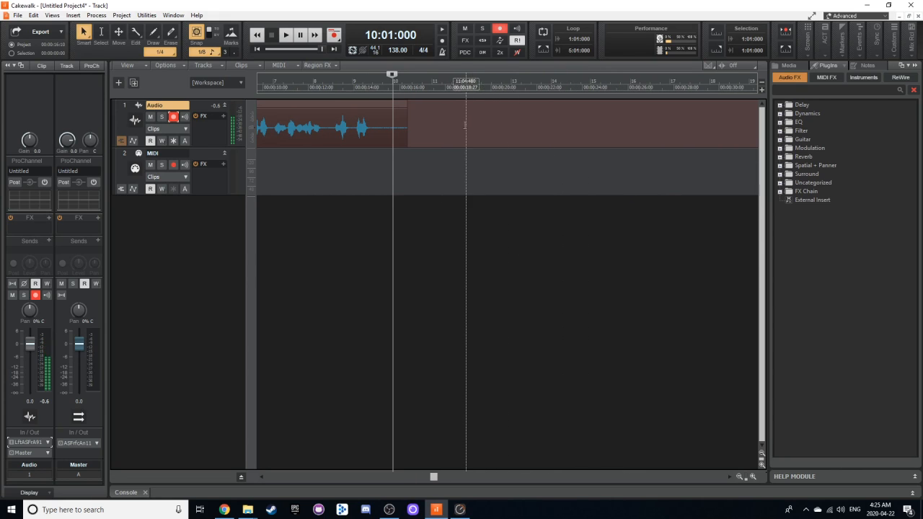
{"action": "left_click", "coordinate": [476, 81]}
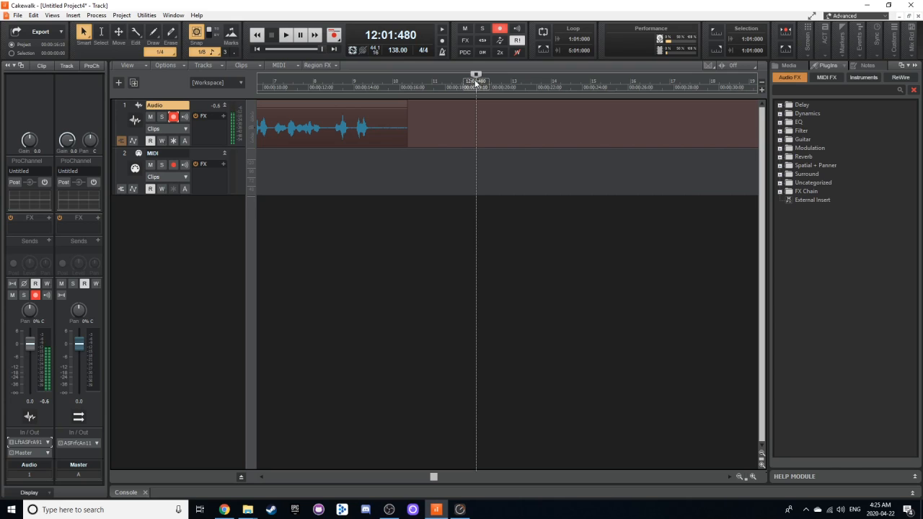
{"action": "left_click", "coordinate": [422, 51]}
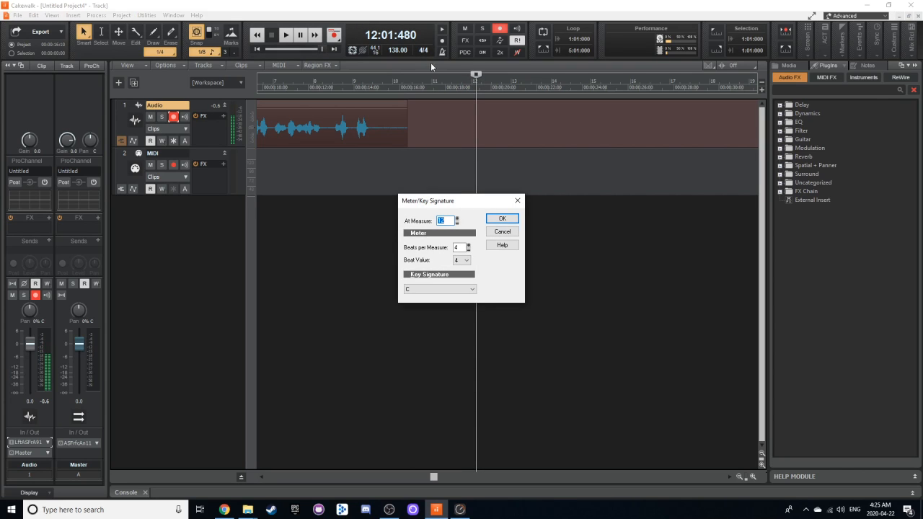
{"action": "left_click", "coordinate": [500, 219]}
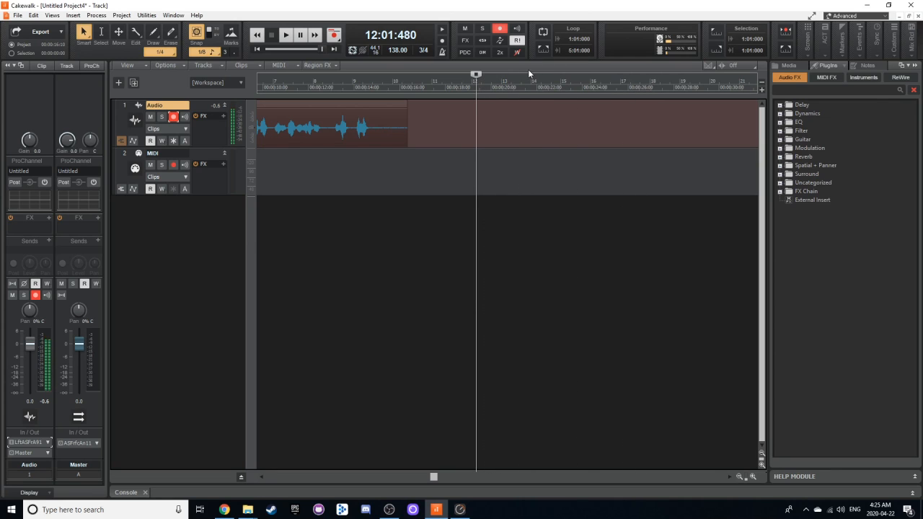
Step: Insert a 2/4 meter change at measure 15
{"action": "left_click", "coordinate": [423, 51]}
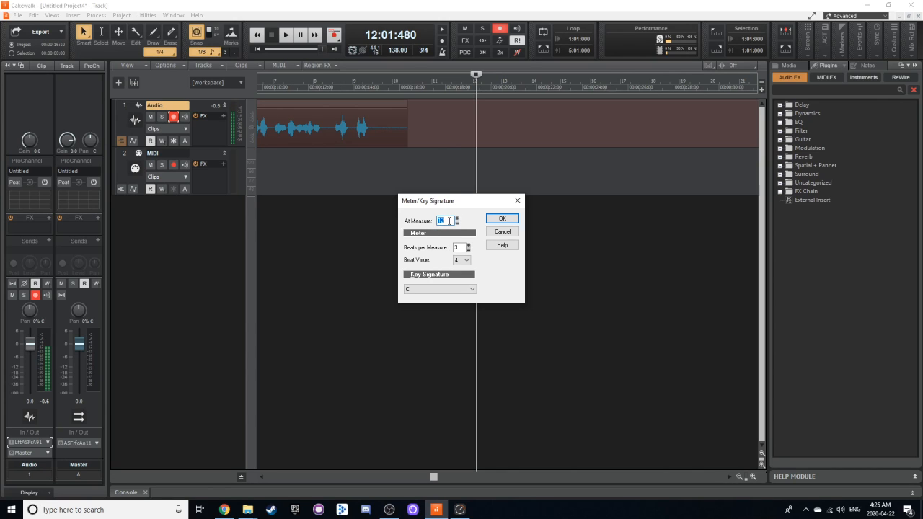
{"action": "type", "text": "15"}
{"action": "left_click", "coordinate": [503, 218]}
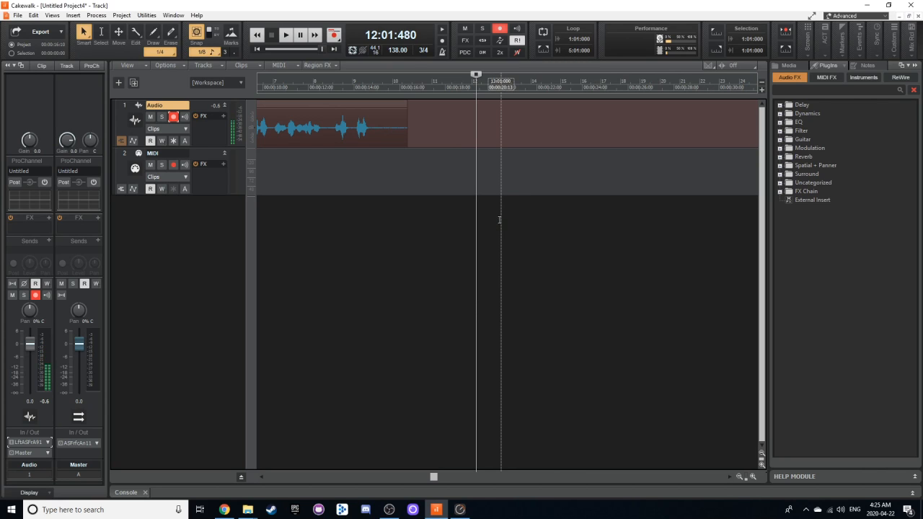
Step: Insert a 5/4 meter change at measure 17
{"action": "double_click", "coordinate": [425, 50]}
{"action": "type", "text": "17"}
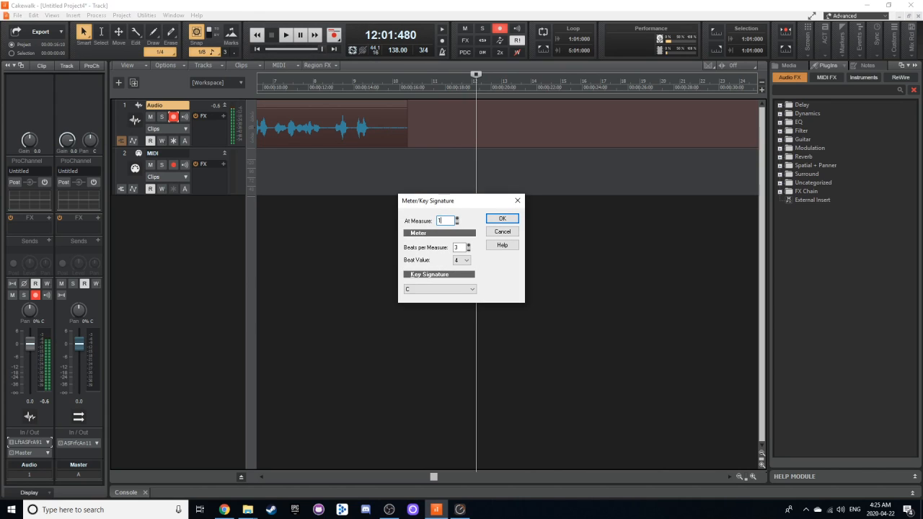
{"action": "left_click", "coordinate": [469, 245]}
{"action": "left_click", "coordinate": [468, 245]}
{"action": "left_click", "coordinate": [502, 218]}
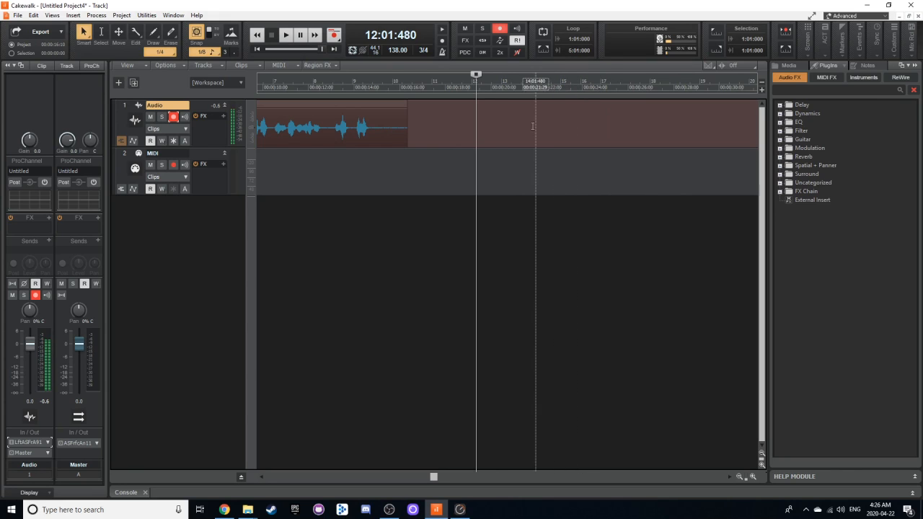
Step: Move the playhead to 10:04:000, open the Tempo view and enlarge it to show the tempo graph
{"action": "left_click", "coordinate": [395, 50]}
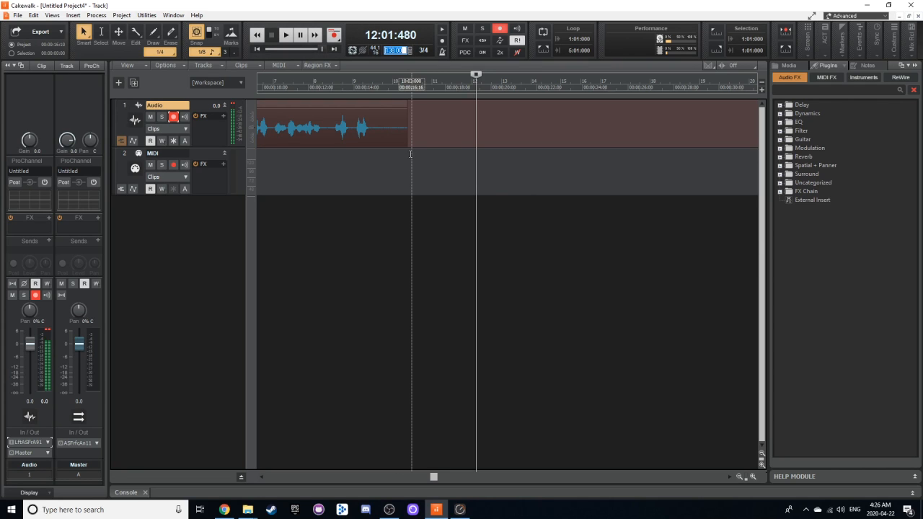
{"action": "left_click", "coordinate": [420, 190]}
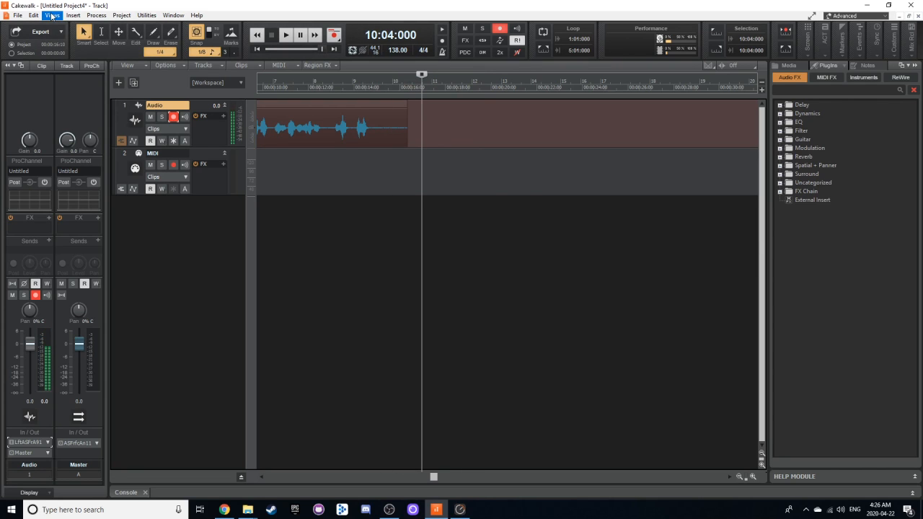
{"action": "left_click", "coordinate": [52, 15]}
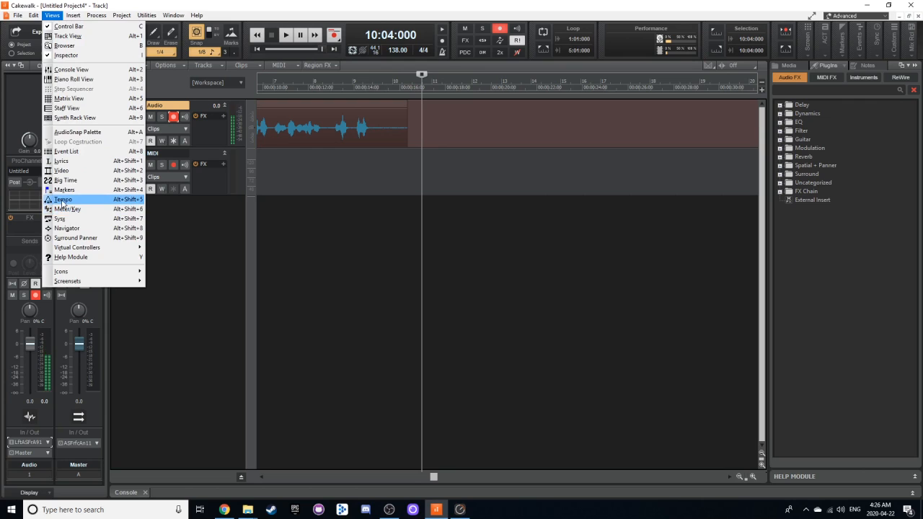
{"action": "left_click", "coordinate": [63, 199]}
{"action": "left_click_drag", "start_coordinate": [419, 343], "coordinate": [421, 149]}
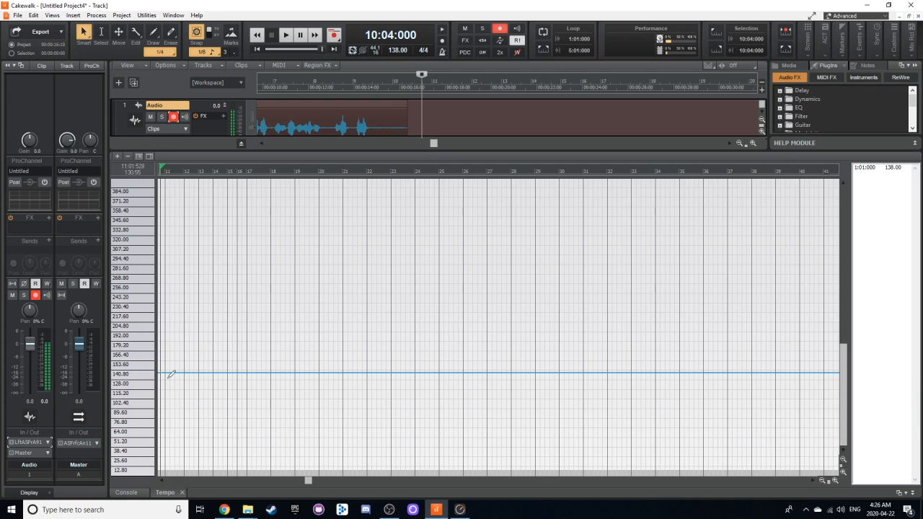
Step: Draw a tempo curve from measure 12 to measure 19 that peaks at about 331 BPM around measure 16
{"action": "scroll", "coordinate": [173, 373], "scroll_direction": "left", "scroll_amount": 3}
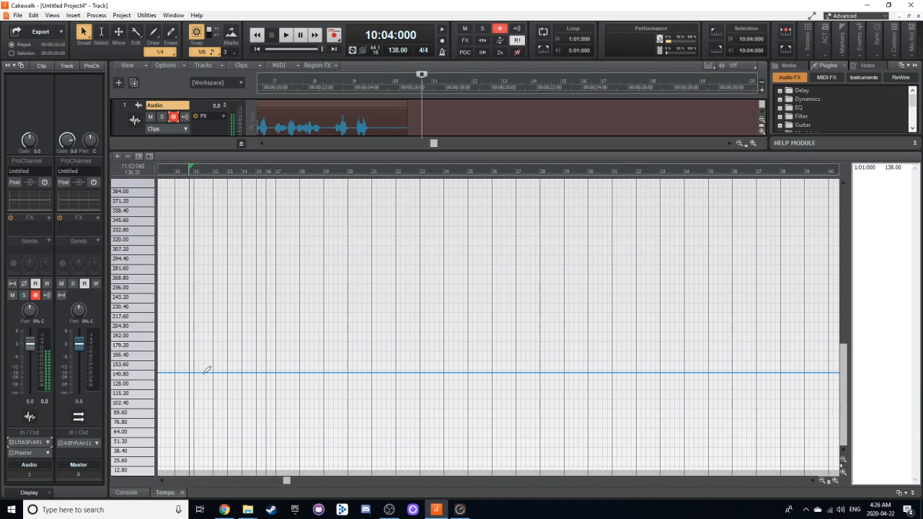
{"action": "left_click", "coordinate": [173, 174]}
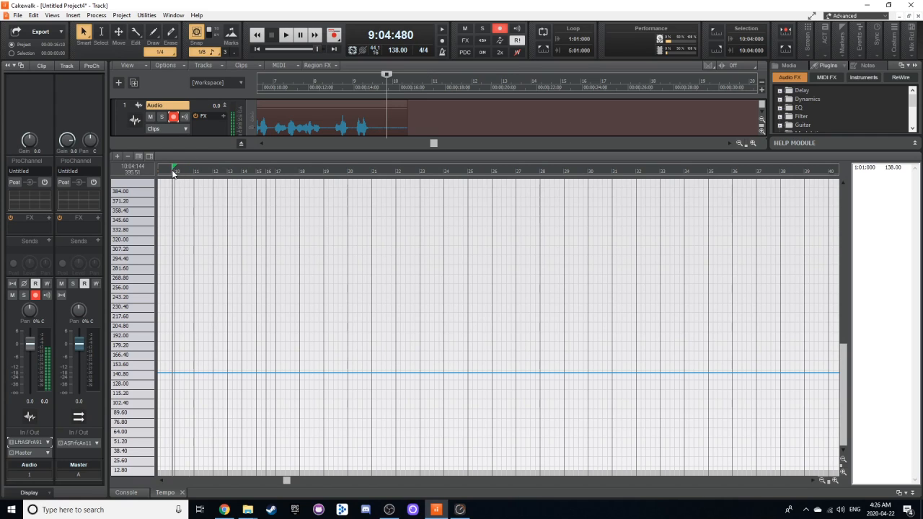
{"action": "left_click", "coordinate": [213, 174]}
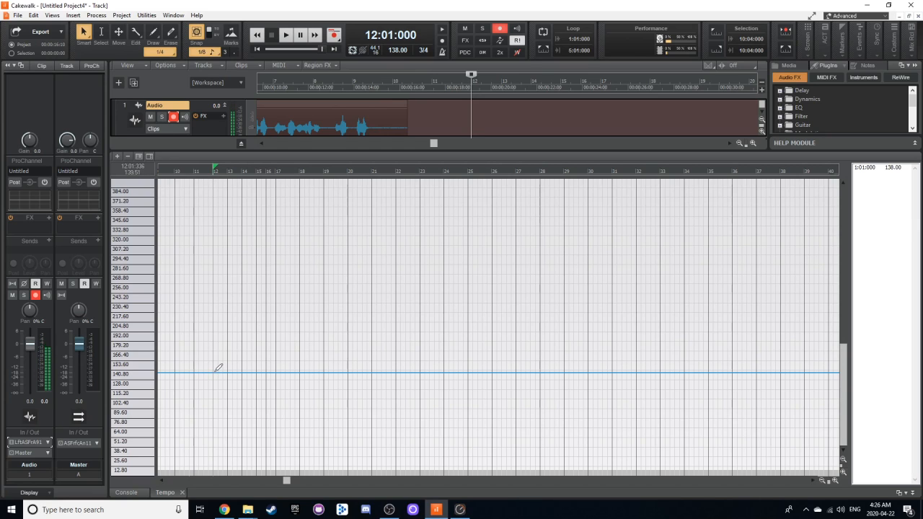
{"action": "mouse_move", "coordinate": [217, 367]}
{"action": "left_mouse_down"}
{"action": "mouse_move", "coordinate": [257, 227]}
{"action": "mouse_move", "coordinate": [282, 226]}
{"action": "mouse_move", "coordinate": [337, 371]}
{"action": "left_mouse_up"}
{"action": "scroll", "coordinate": [400, 286], "scroll_direction": "up", "scroll_amount": 4}
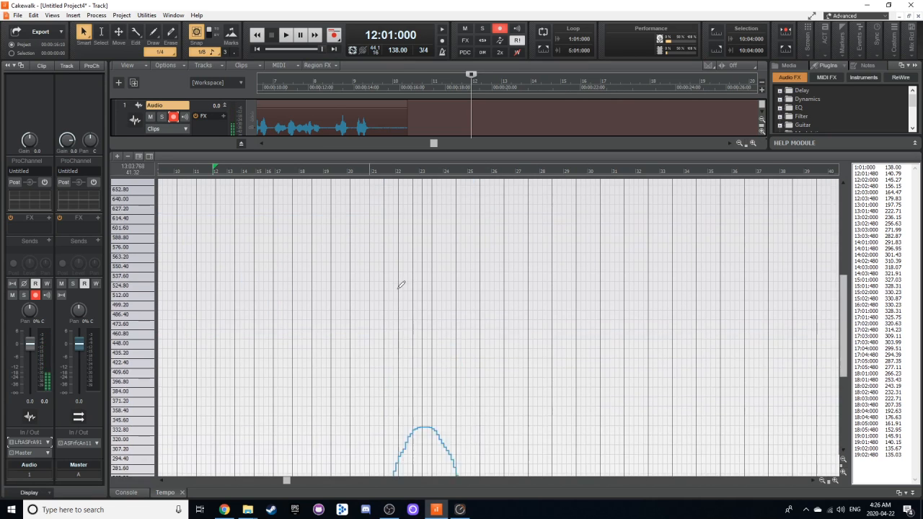
{"action": "scroll", "coordinate": [401, 285], "scroll_direction": "down", "scroll_amount": 4}
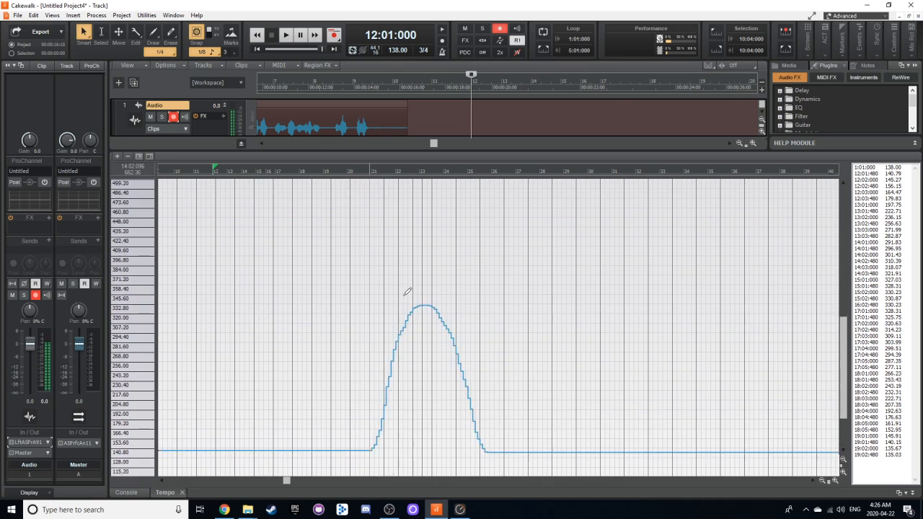
Step: Enable the metronome during playback and play the project from 11:02:480 through the drawn tempo curve
{"action": "left_click", "coordinate": [365, 174]}
{"action": "key", "text": "space"}
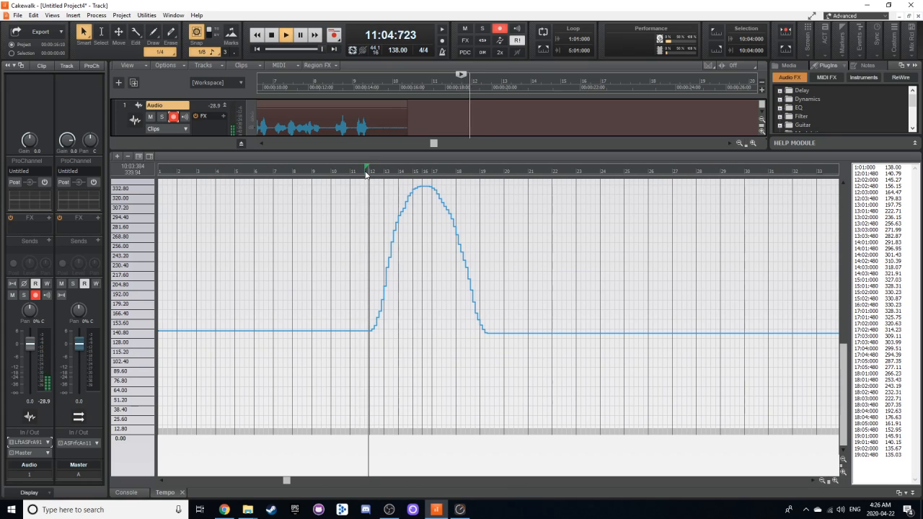
{"action": "key", "text": "space"}
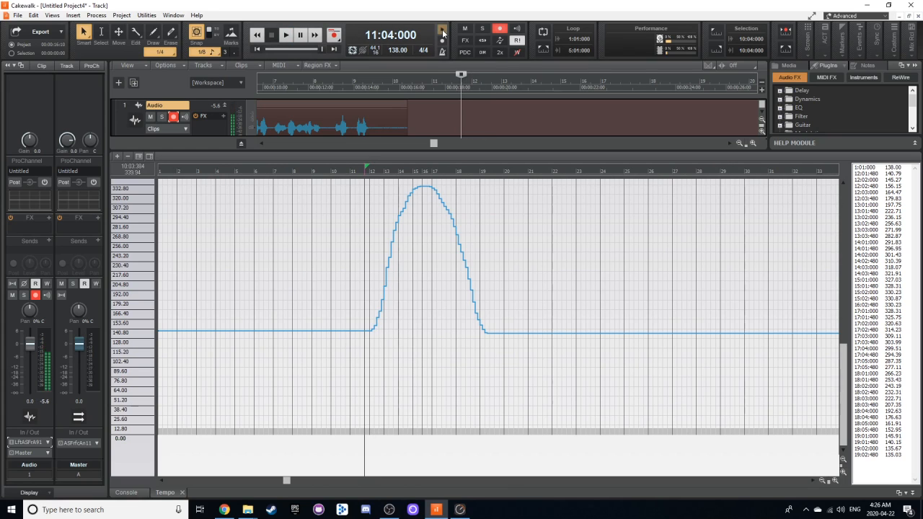
{"action": "left_click", "coordinate": [442, 32]}
{"action": "left_click", "coordinate": [357, 174]}
{"action": "key", "text": "space"}
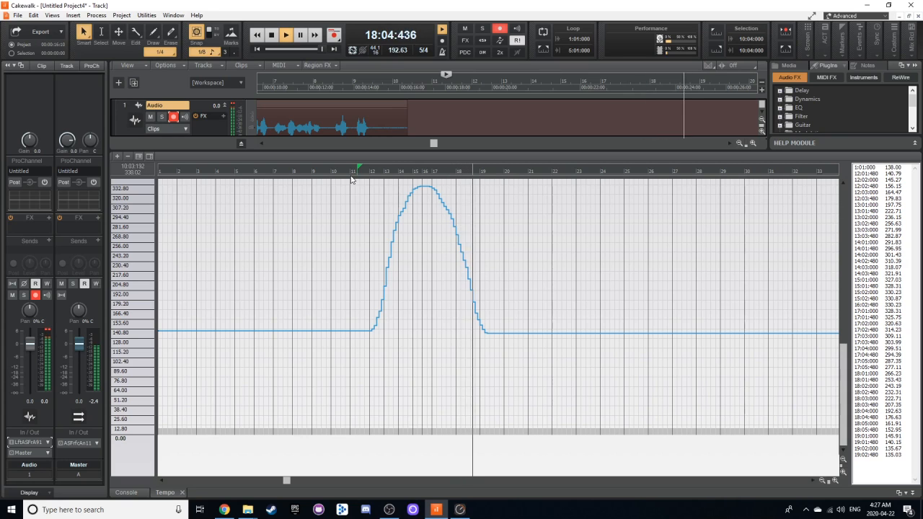
{"action": "key", "text": "space"}
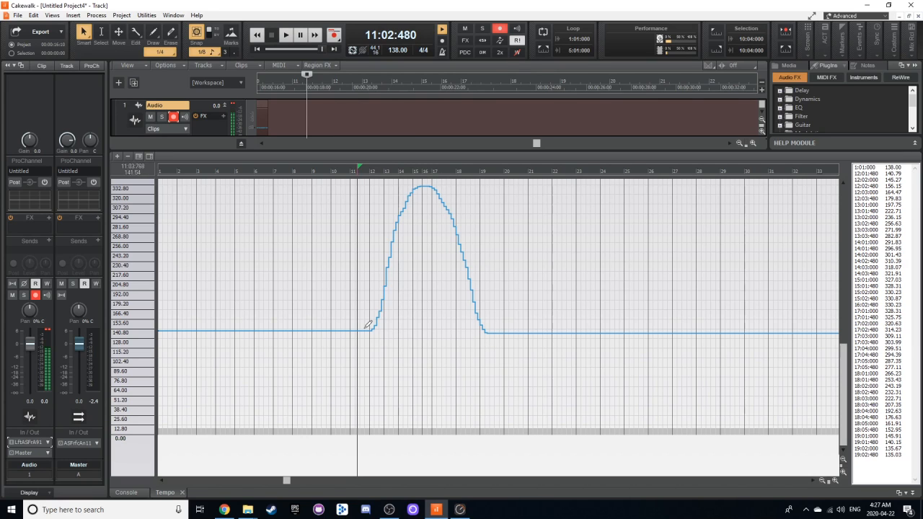
Step: Redraw the tempo curve from about measure 12 to measure 21 as a gentle rise to about 161 BPM
{"action": "mouse_move", "coordinate": [370, 328]}
{"action": "left_mouse_down"}
{"action": "mouse_move", "coordinate": [404, 264]}
{"action": "mouse_move", "coordinate": [444, 276]}
{"action": "mouse_move", "coordinate": [494, 318]}
{"action": "mouse_move", "coordinate": [516, 314]}
{"action": "left_mouse_up"}
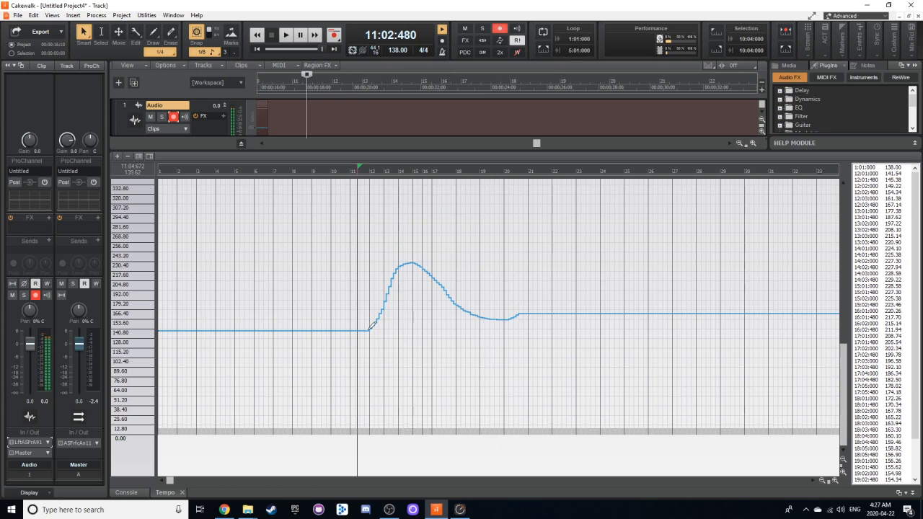
{"action": "left_click_drag", "start_coordinate": [370, 326], "coordinate": [529, 315]}
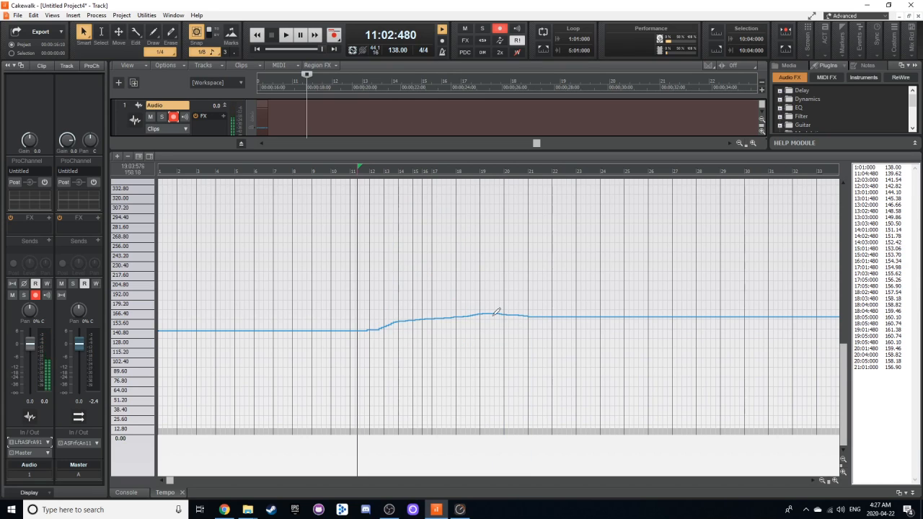
Step: Delete all tempo changes from 11:04:480 through 21:01:000, keeping only the initial tempo at 1:01:000
{"action": "left_click", "coordinate": [889, 169]}
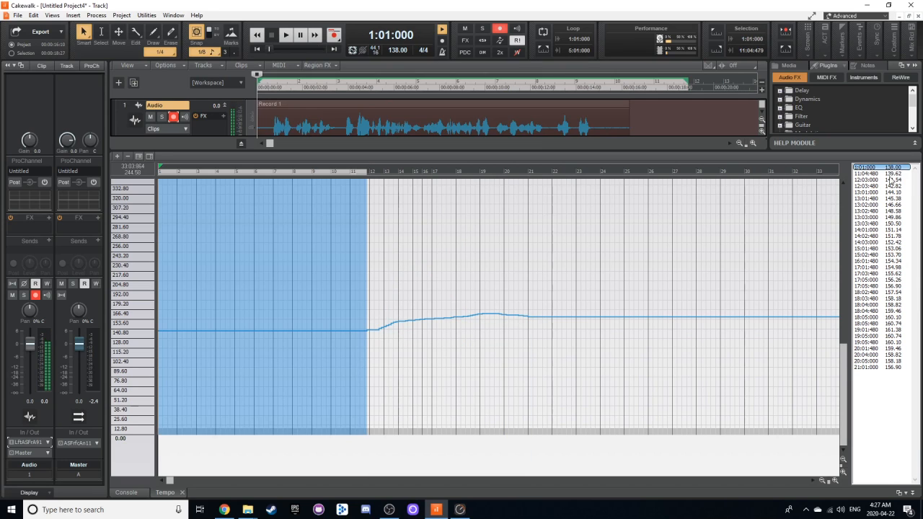
{"action": "left_click", "coordinate": [894, 367], "text": "shift"}
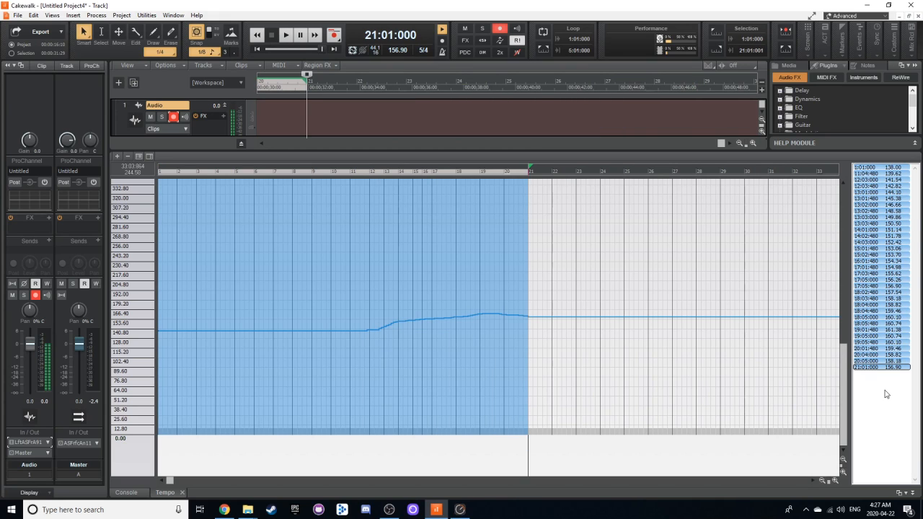
{"action": "left_click", "coordinate": [886, 394]}
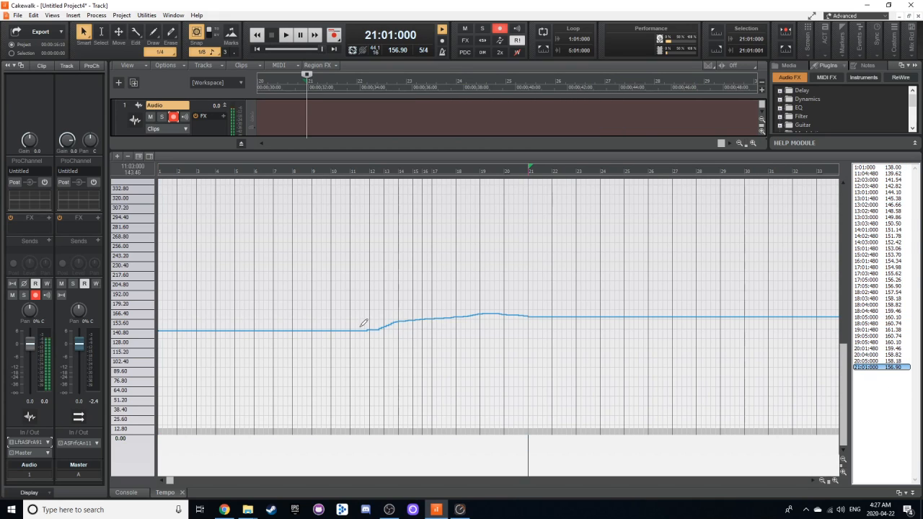
{"action": "left_click", "coordinate": [870, 176]}
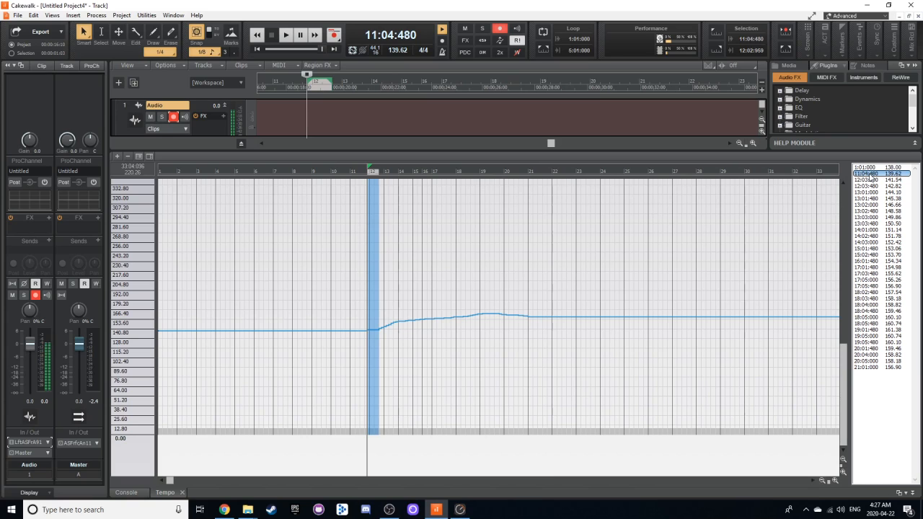
{"action": "left_click", "coordinate": [871, 368], "text": "shift"}
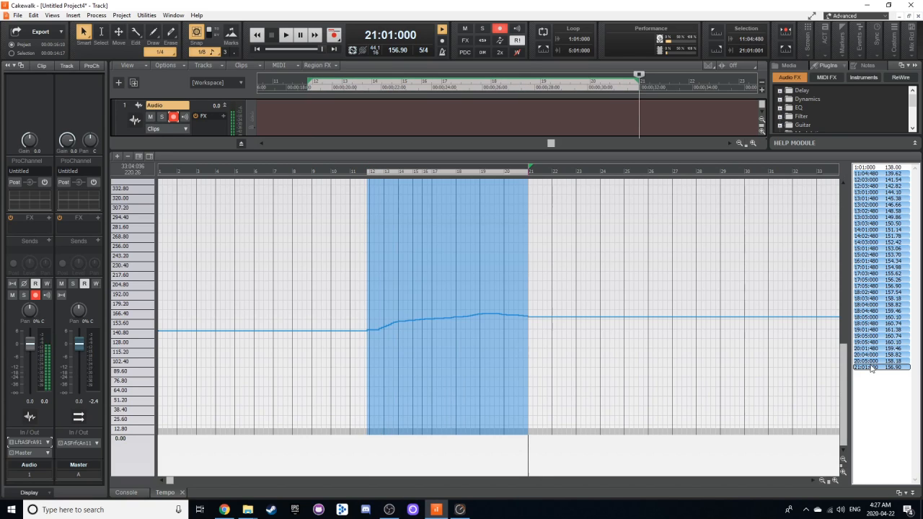
{"action": "key", "text": "Delete"}
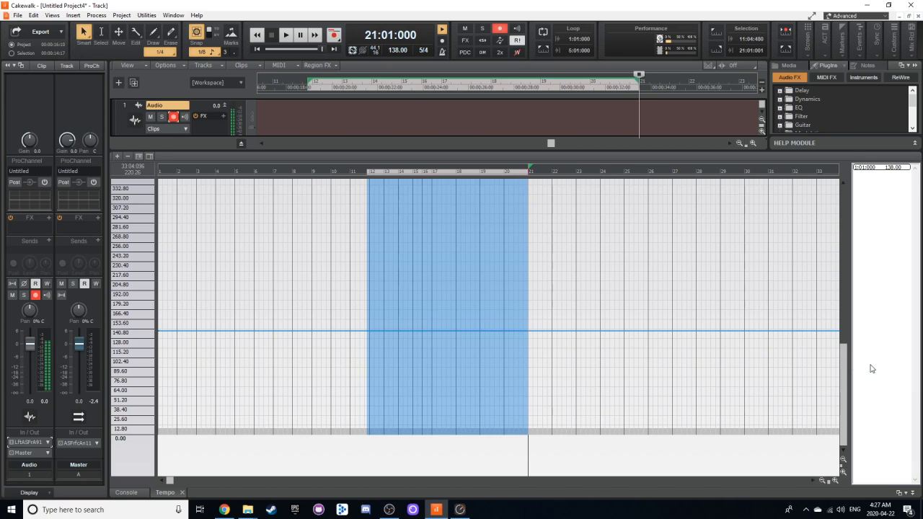
Step: Add a single tempo change at 12:01:000 and set its tempo to 160 BPM
{"action": "left_click", "coordinate": [352, 171]}
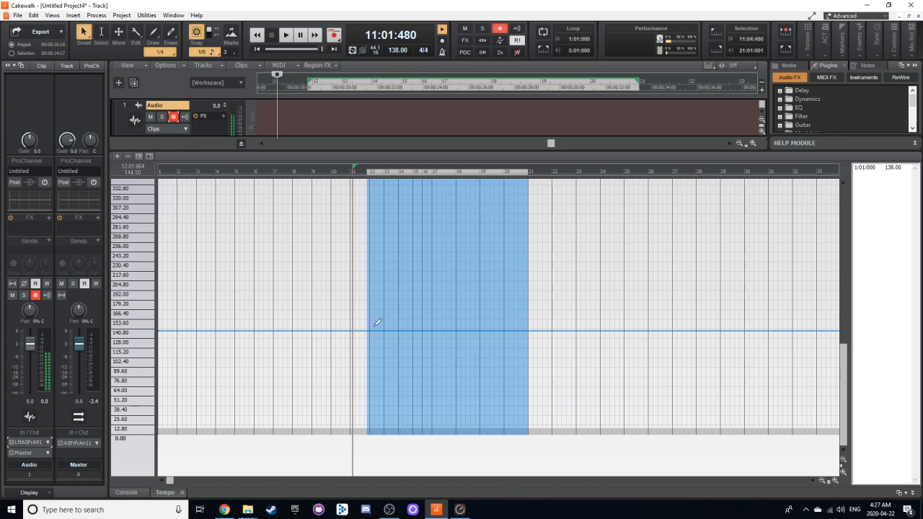
{"action": "left_click", "coordinate": [370, 280]}
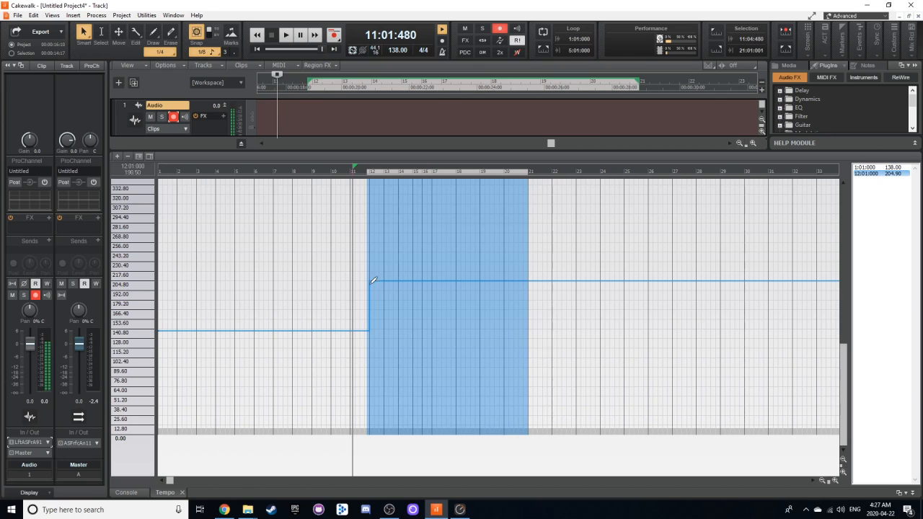
{"action": "left_click", "coordinate": [890, 175]}
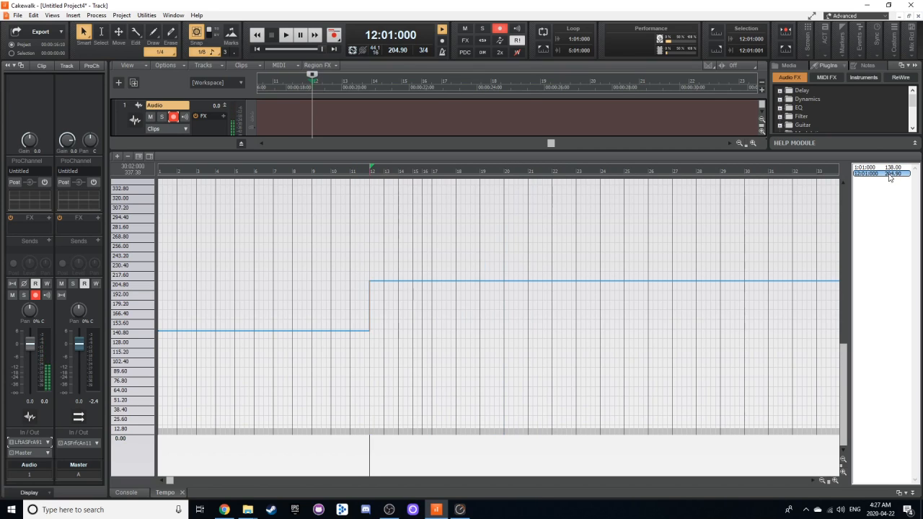
{"action": "double_click", "coordinate": [890, 176]}
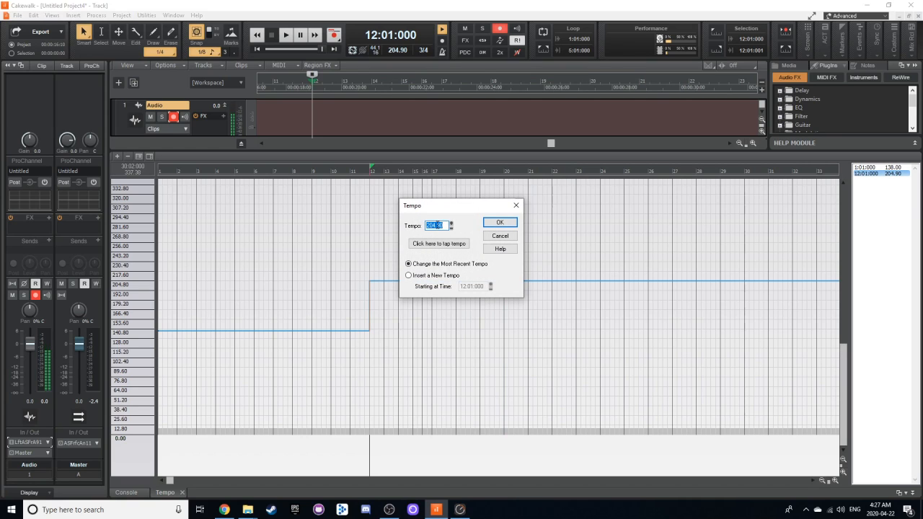
{"action": "type", "text": "160"}
{"action": "left_click", "coordinate": [409, 276]}
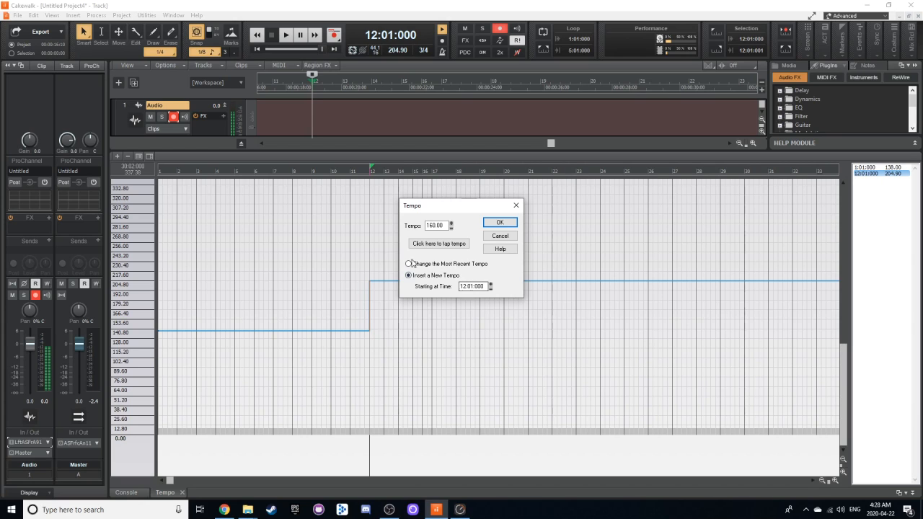
{"action": "left_click", "coordinate": [499, 222]}
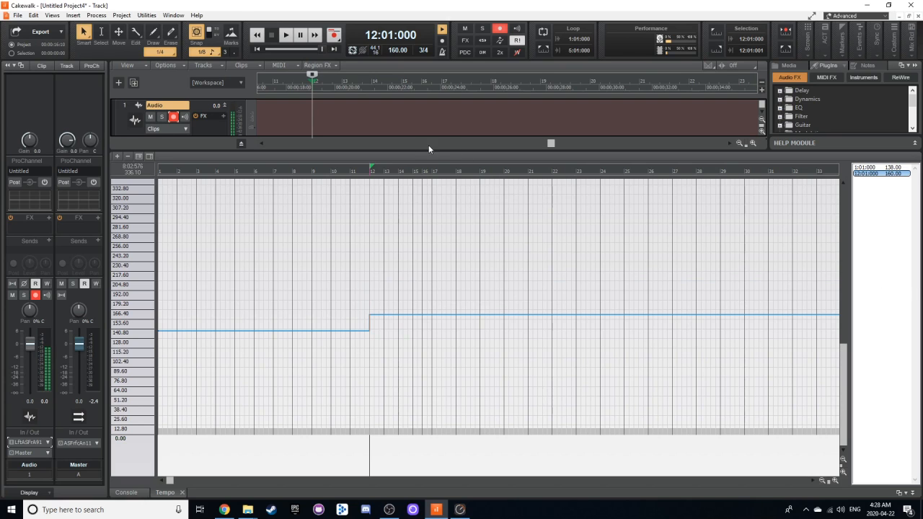
Step: Shrink the Tempo view to reveal the tracks and insert one Cakewalk TTS-1 instrument track with Omni input
{"action": "left_click_drag", "start_coordinate": [415, 150], "coordinate": [425, 375]}
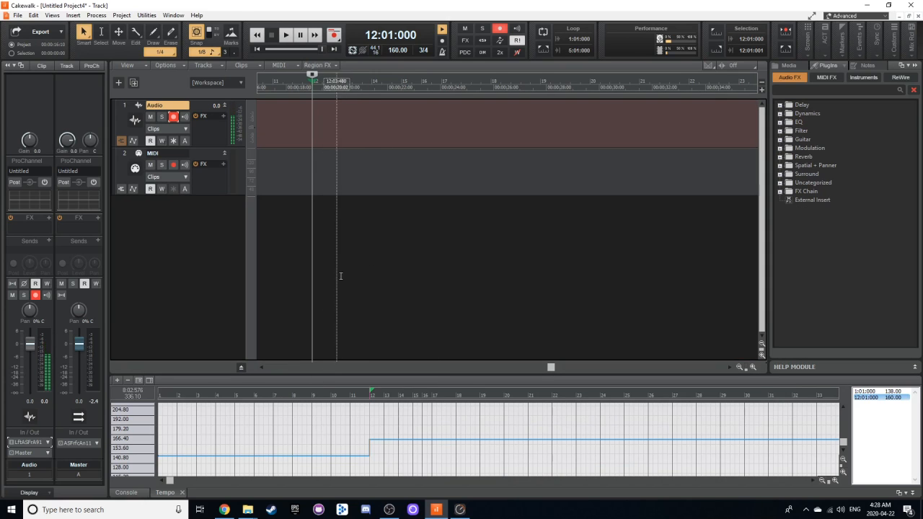
{"action": "scroll", "coordinate": [361, 275], "scroll_direction": "right", "scroll_amount": 2}
{"action": "scroll", "coordinate": [408, 279], "scroll_direction": "left", "scroll_amount": 5}
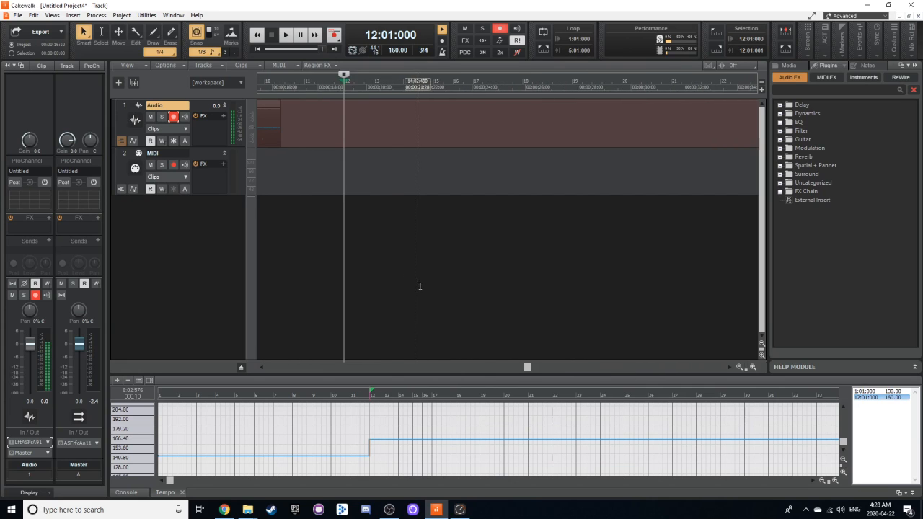
{"action": "scroll", "coordinate": [436, 291], "scroll_direction": "left", "scroll_amount": 1}
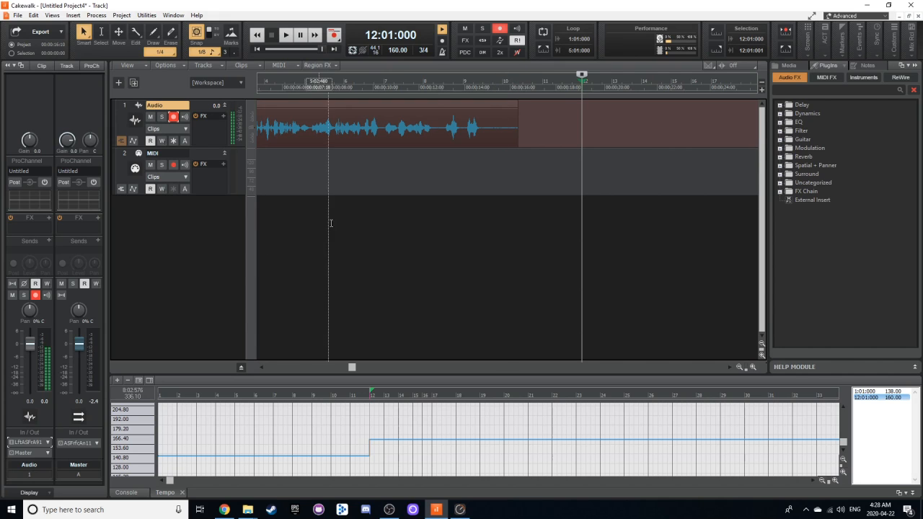
{"action": "right_click", "coordinate": [152, 208]}
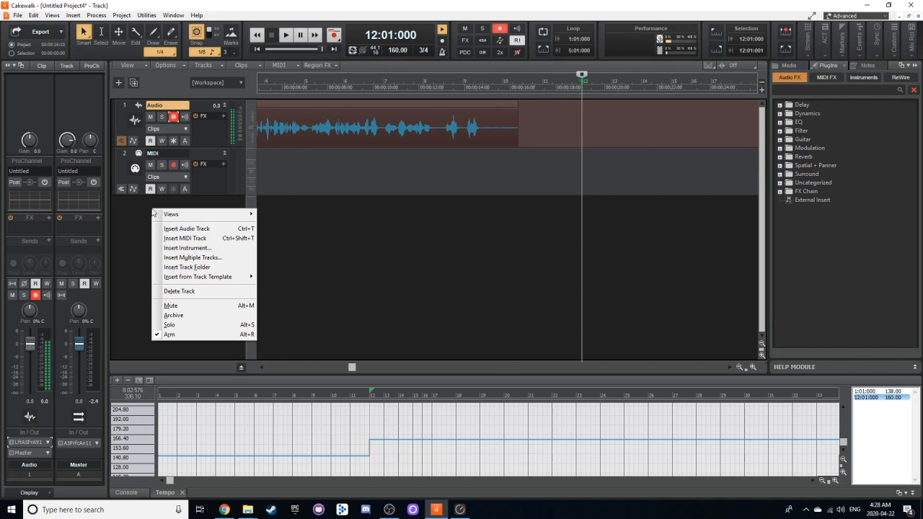
{"action": "left_click", "coordinate": [186, 248]}
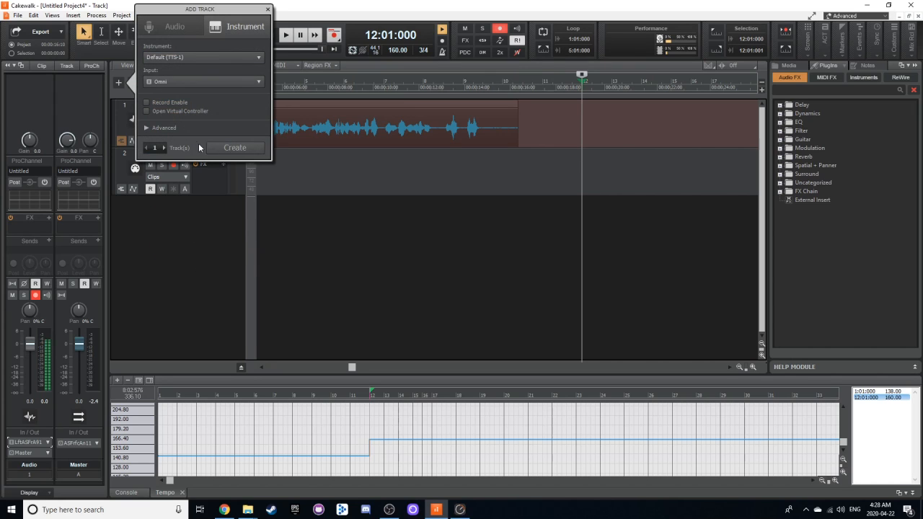
{"action": "left_click", "coordinate": [185, 57]}
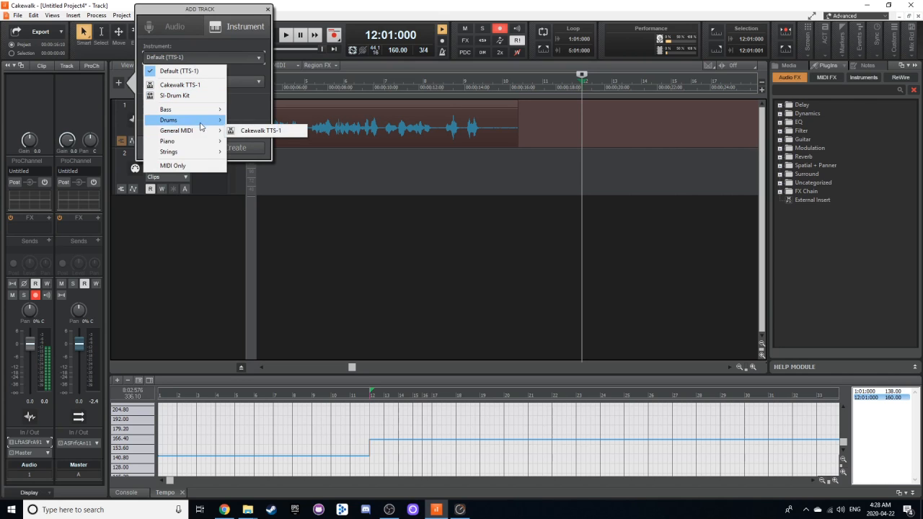
{"action": "left_click", "coordinate": [254, 131]}
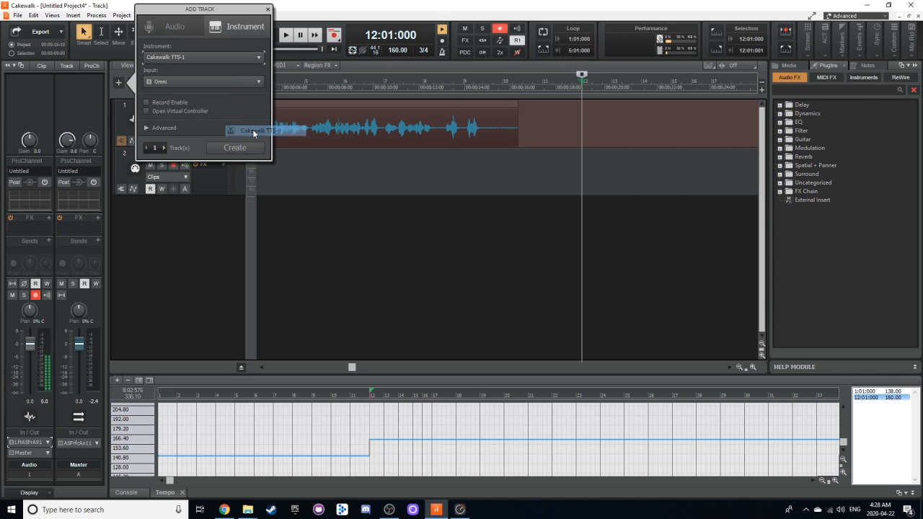
{"action": "left_click", "coordinate": [247, 148]}
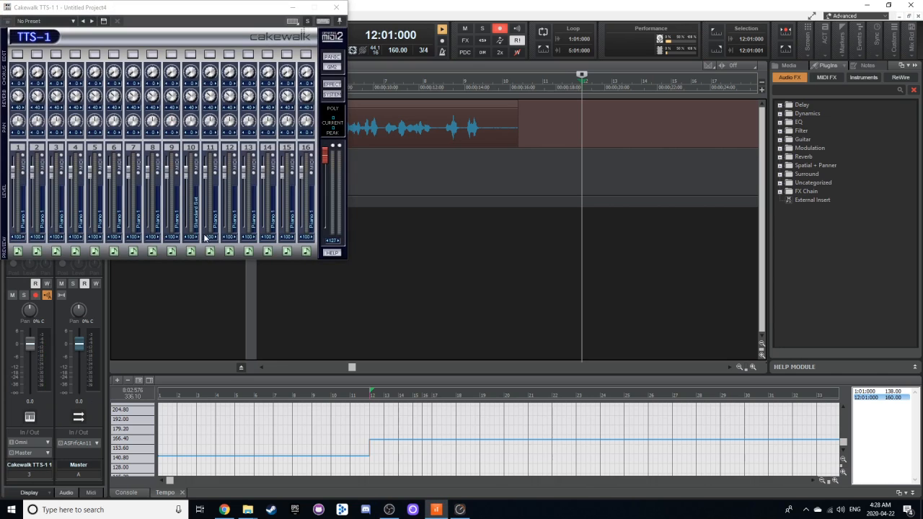
Step: Assign the User Rhythm sound 001 Standard Set to channel 1 of the TTS-1
{"action": "left_click", "coordinate": [163, 28]}
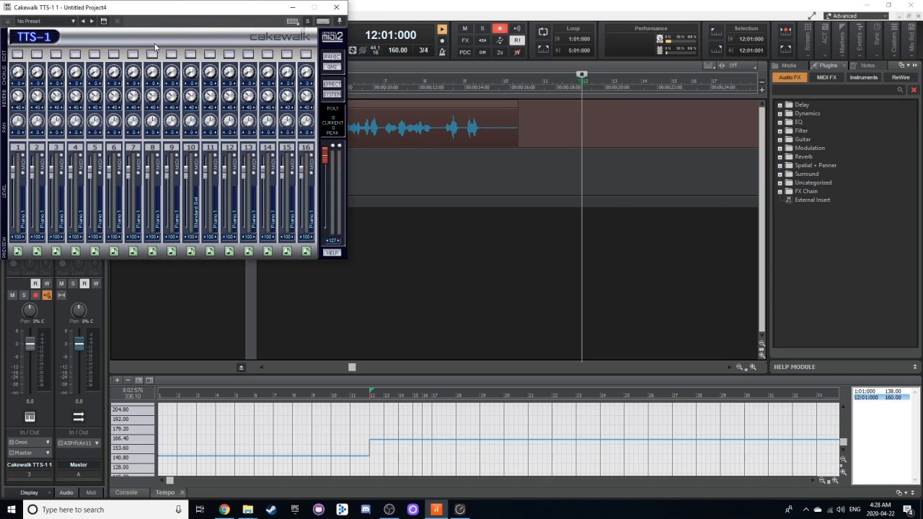
{"action": "right_click", "coordinate": [22, 224]}
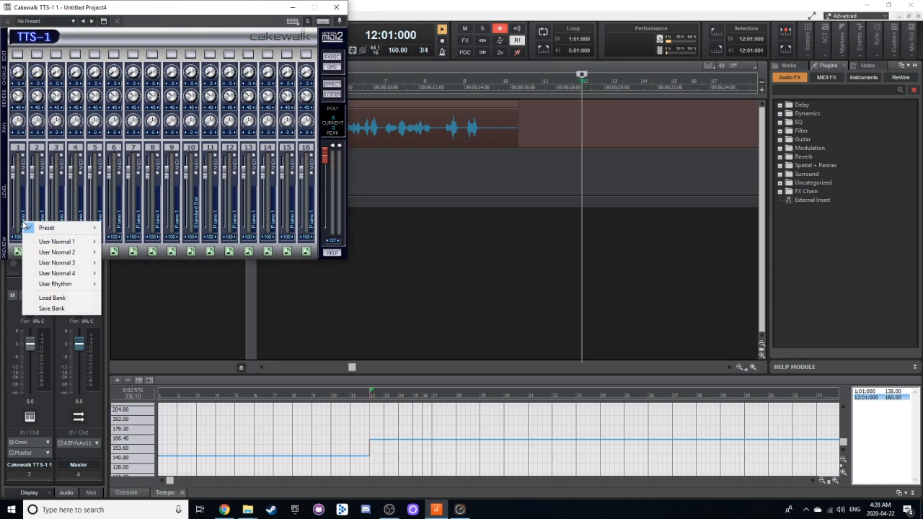
{"action": "mouse_move", "coordinate": [68, 285]}
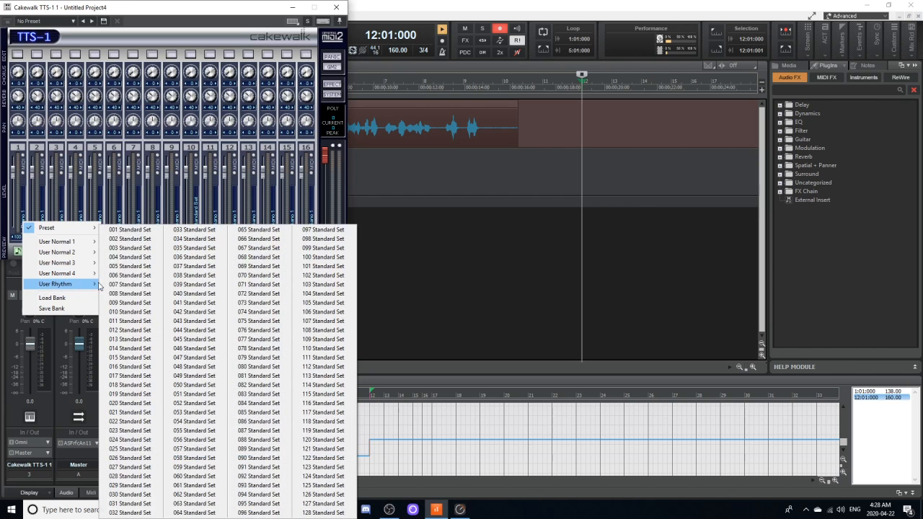
{"action": "left_click", "coordinate": [150, 230]}
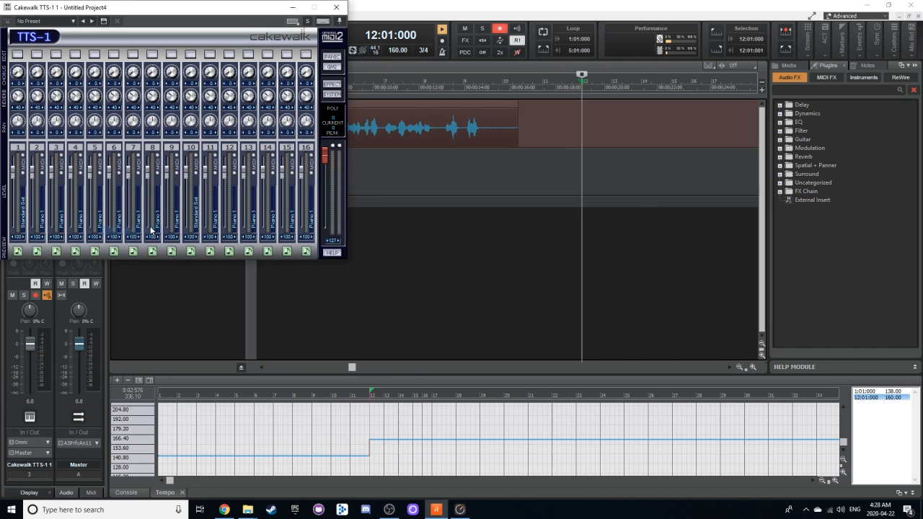
Step: Close the TTS-1 window, then expand the TTS-1 track and arm it for recording in place of the Audio track
{"action": "left_click", "coordinate": [336, 8]}
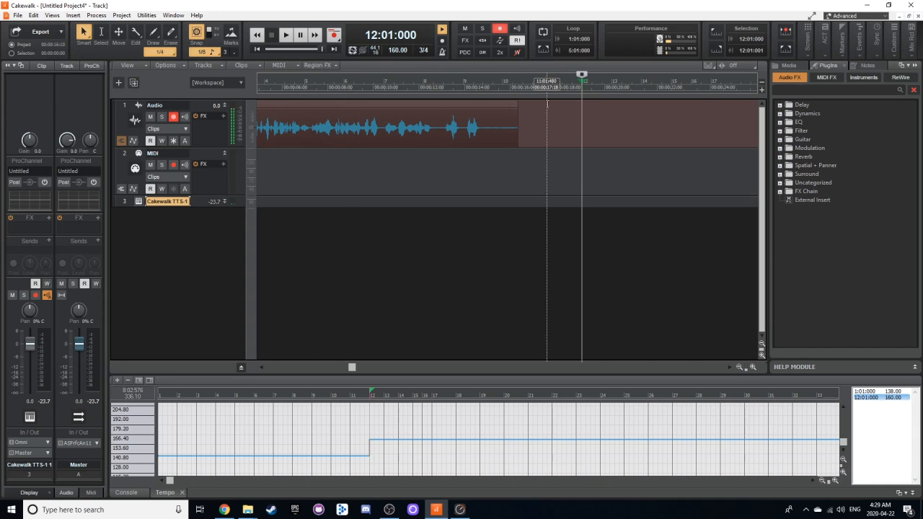
{"action": "left_click", "coordinate": [224, 202]}
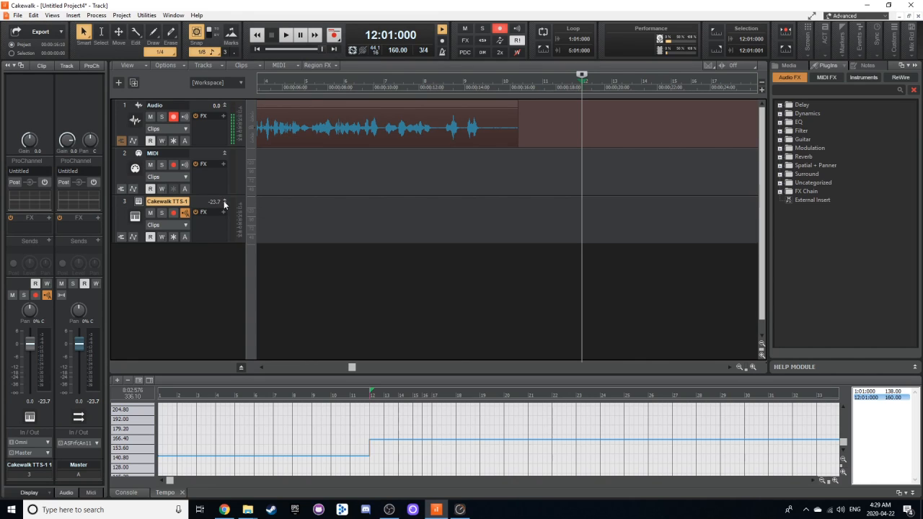
{"action": "left_click", "coordinate": [174, 118]}
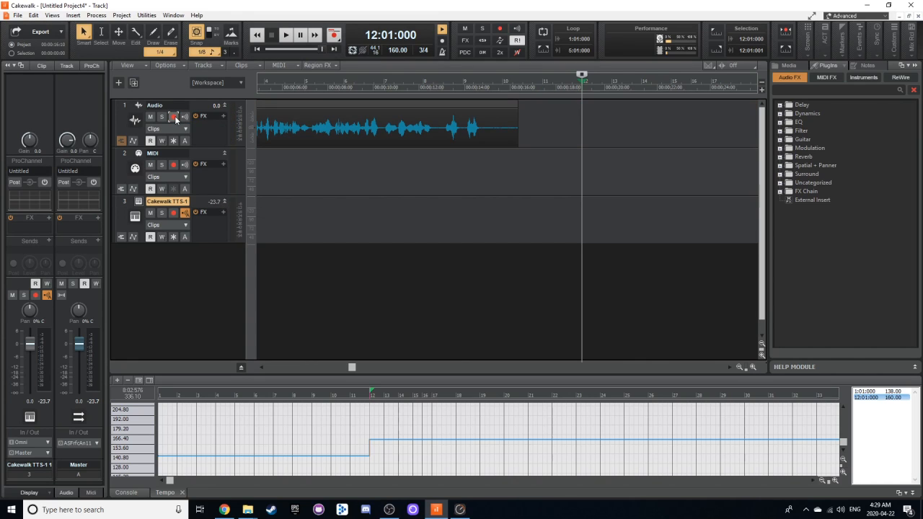
{"action": "left_click", "coordinate": [174, 213]}
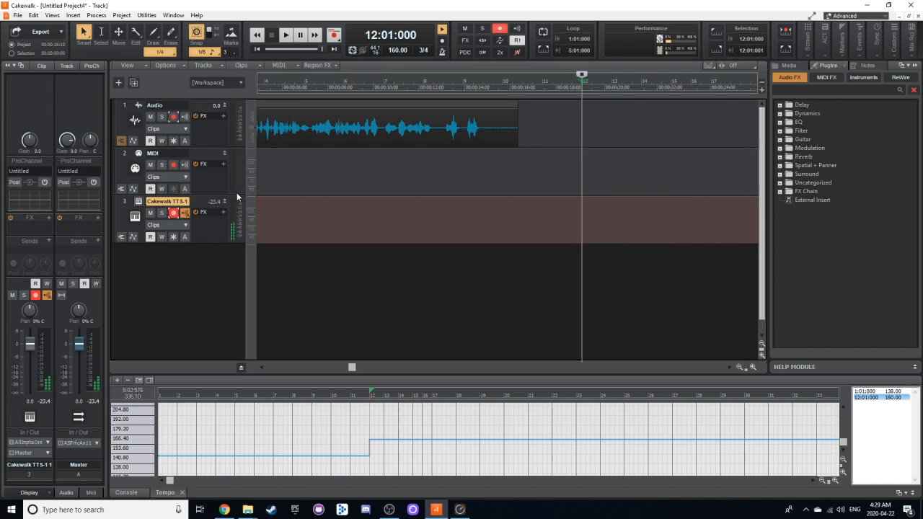
Step: Record a MIDI drum take on the TTS-1 track from 9:01:000, and undo and redo the take
{"action": "left_click", "coordinate": [479, 80]}
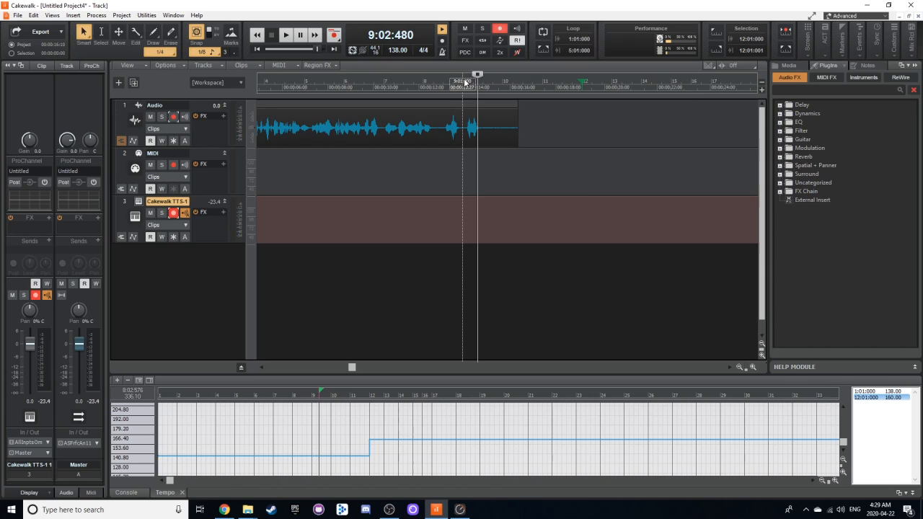
{"action": "left_click", "coordinate": [464, 79]}
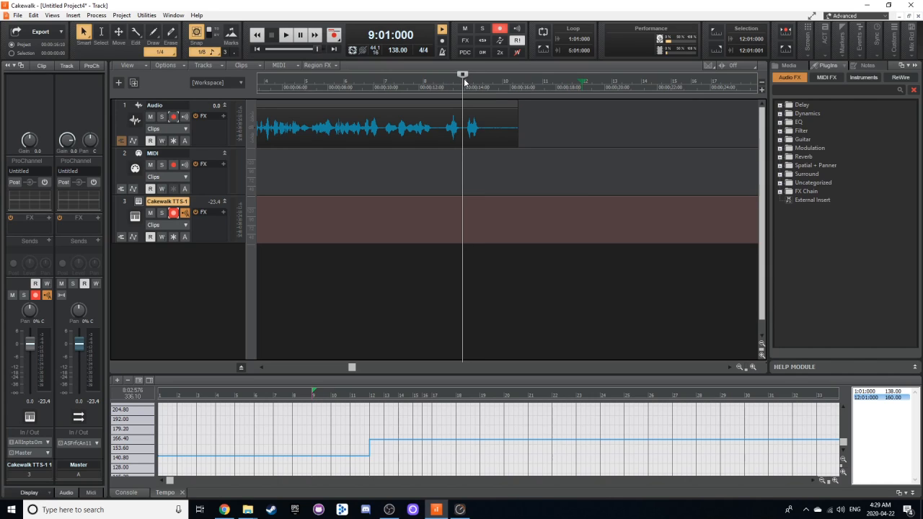
{"action": "key", "text": "space"}
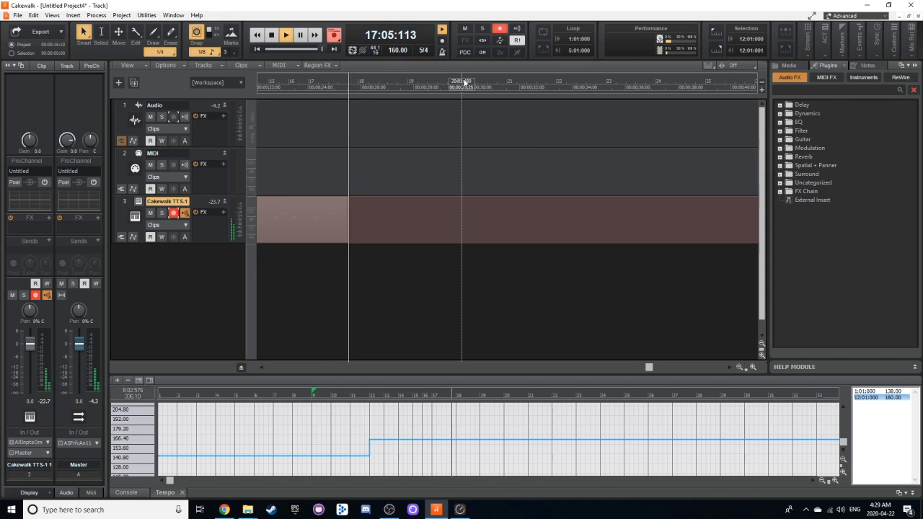
{"action": "key", "text": "space"}
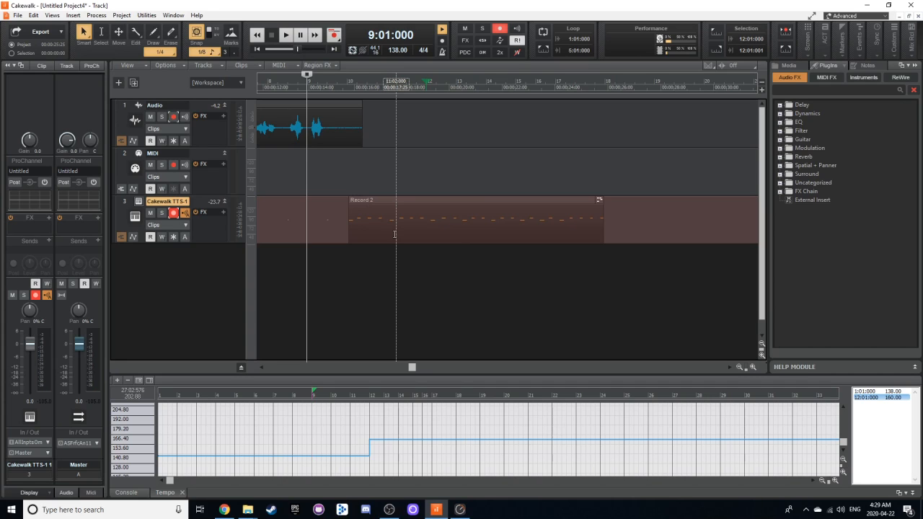
{"action": "key", "text": "ctrl+z"}
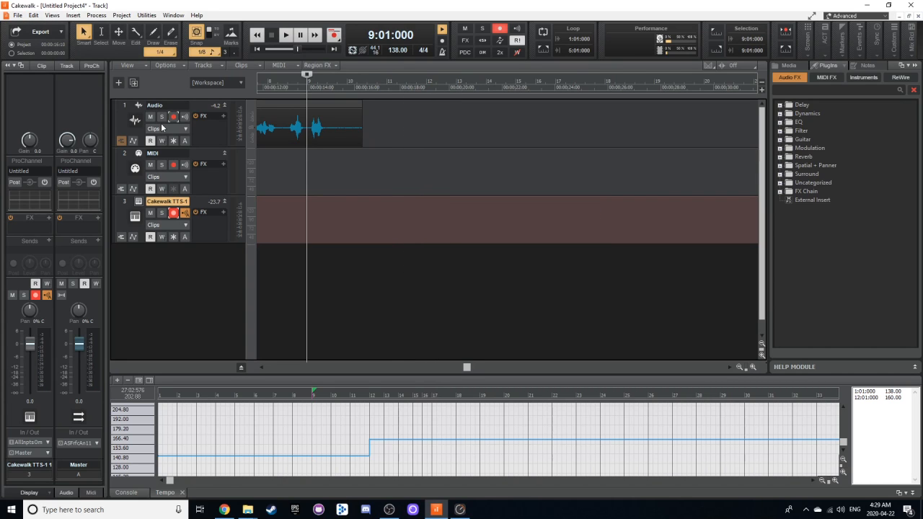
{"action": "key", "text": "ctrl+y"}
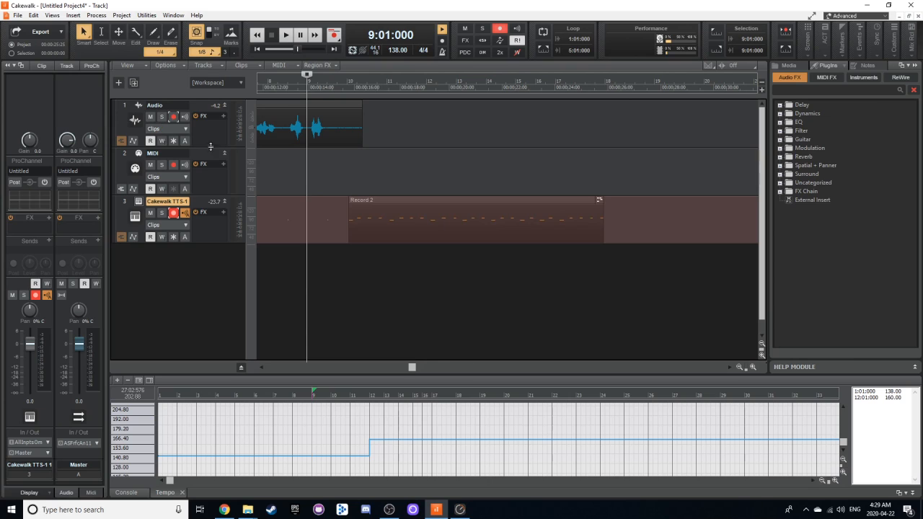
Step: Open the recorded MIDI clip in the Piano Roll and enlarge the view to show all its notes
{"action": "left_click", "coordinate": [434, 213]}
{"action": "double_click", "coordinate": [435, 213]}
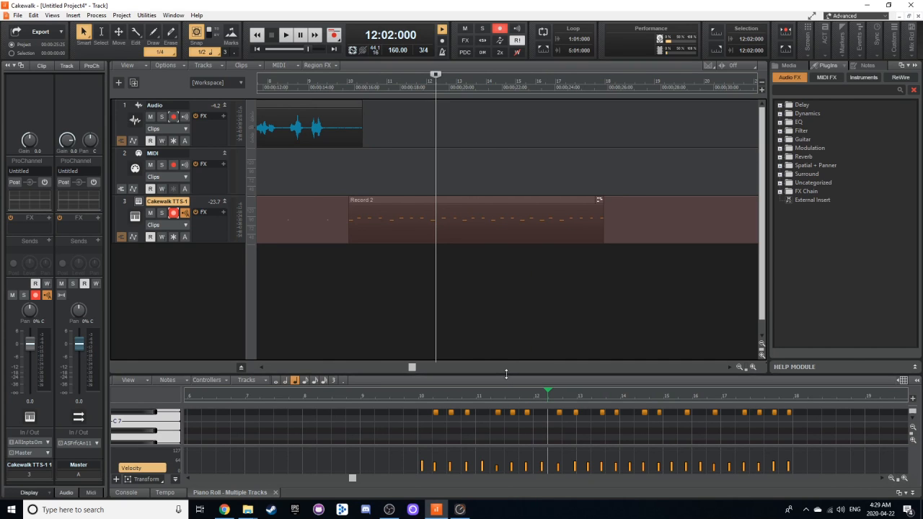
{"action": "left_click_drag", "start_coordinate": [506, 374], "coordinate": [490, 160]}
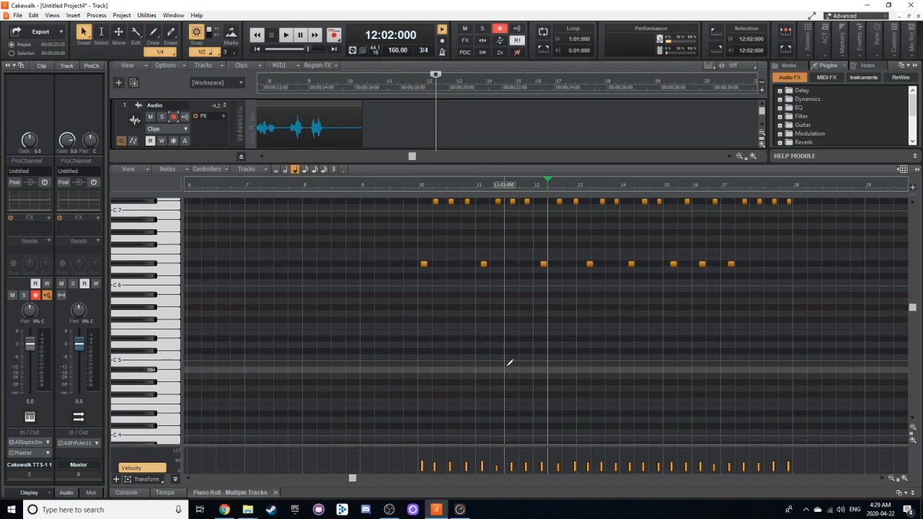
{"action": "scroll", "coordinate": [509, 362], "scroll_direction": "up", "scroll_amount": 4}
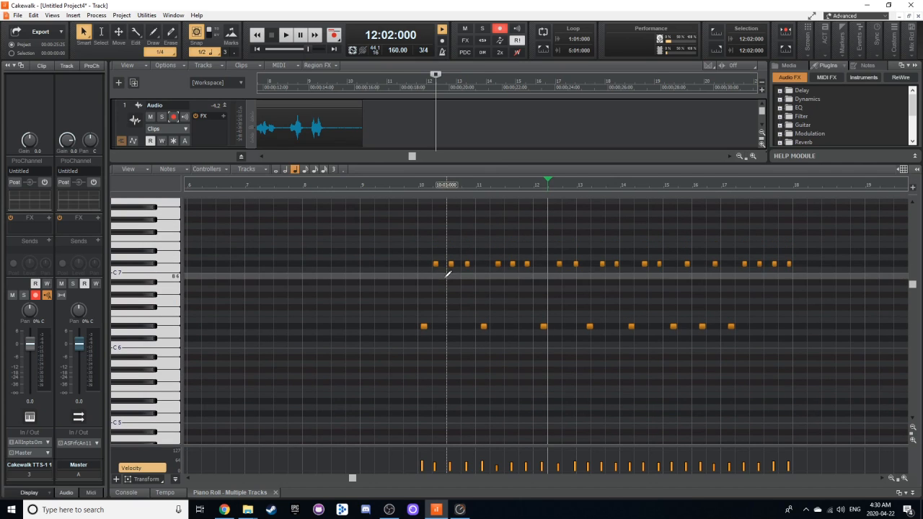
{"action": "scroll", "coordinate": [447, 297], "scroll_direction": "up", "scroll_amount": 3}
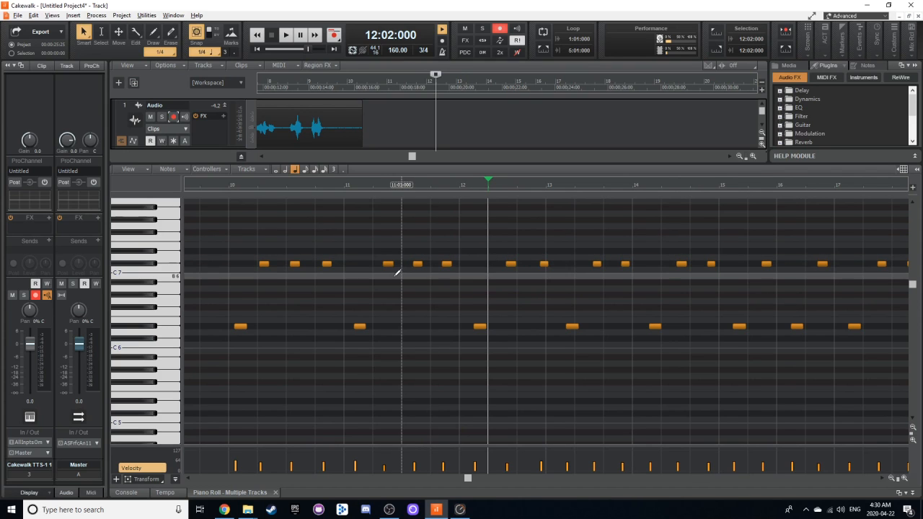
{"action": "scroll", "coordinate": [396, 273], "scroll_direction": "down", "scroll_amount": 1}
{"action": "scroll", "coordinate": [393, 273], "scroll_direction": "down", "scroll_amount": 2}
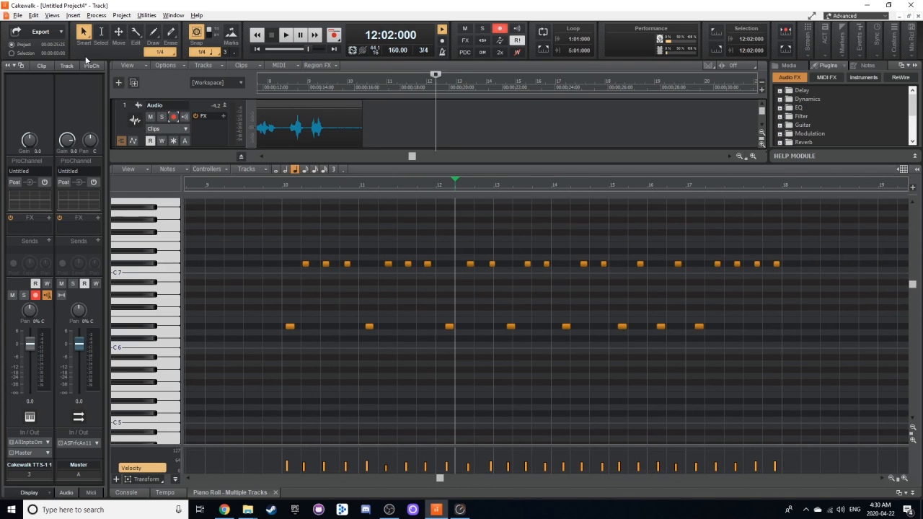
Step: Select all recorded notes and quantize them to a 1/4 duration with Note Durations included
{"action": "left_click", "coordinate": [101, 34]}
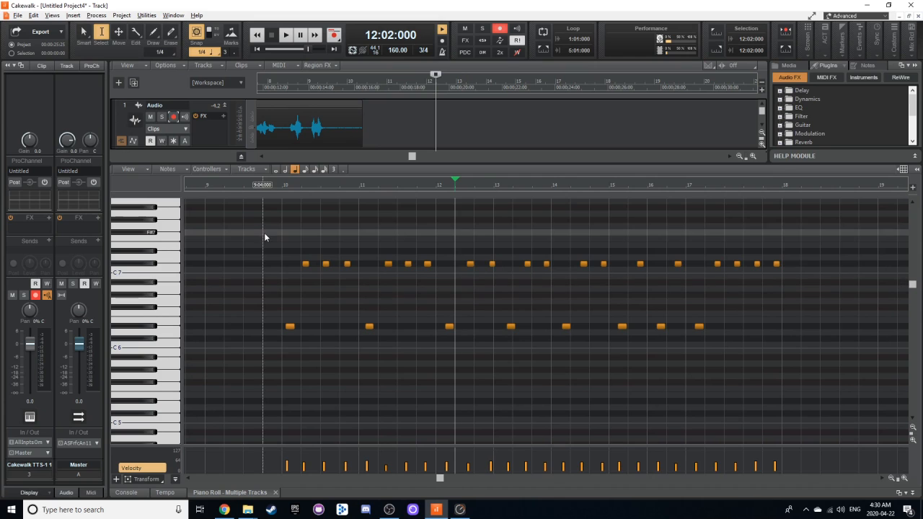
{"action": "left_click_drag", "start_coordinate": [264, 232], "coordinate": [800, 383]}
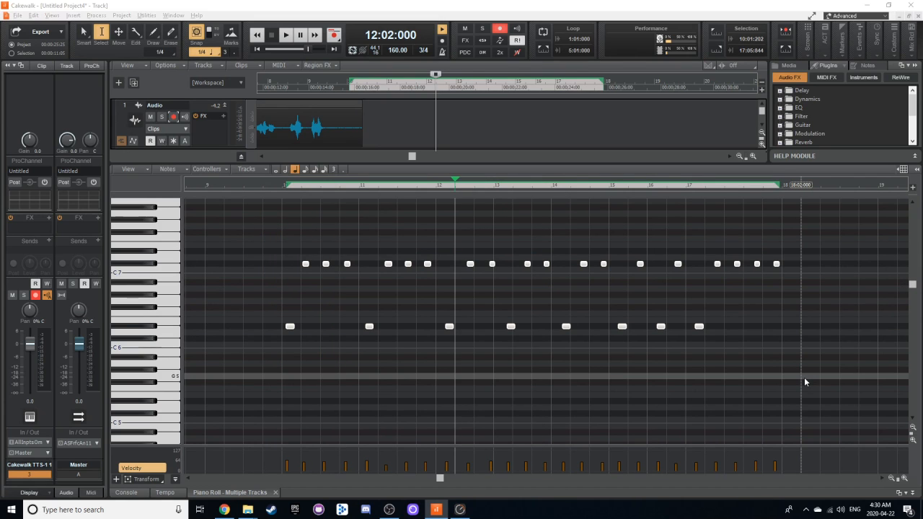
{"action": "key", "text": "q"}
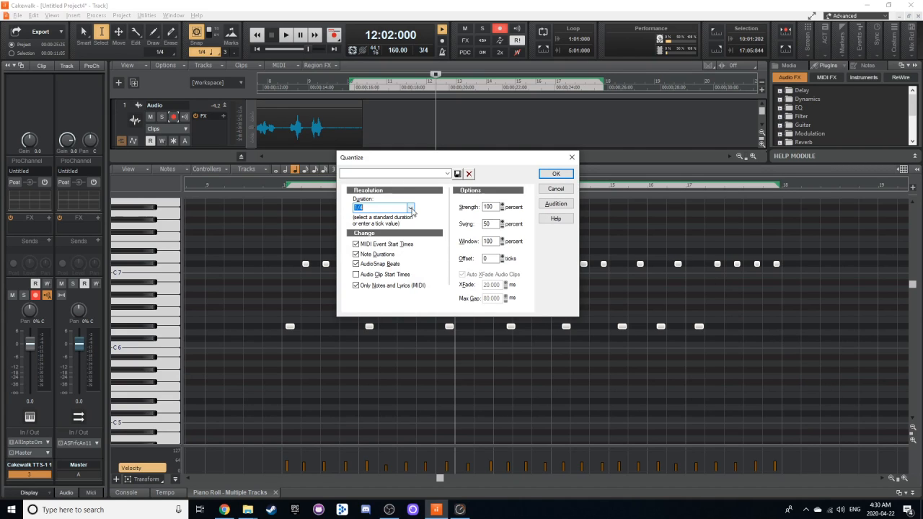
{"action": "left_click", "coordinate": [410, 208]}
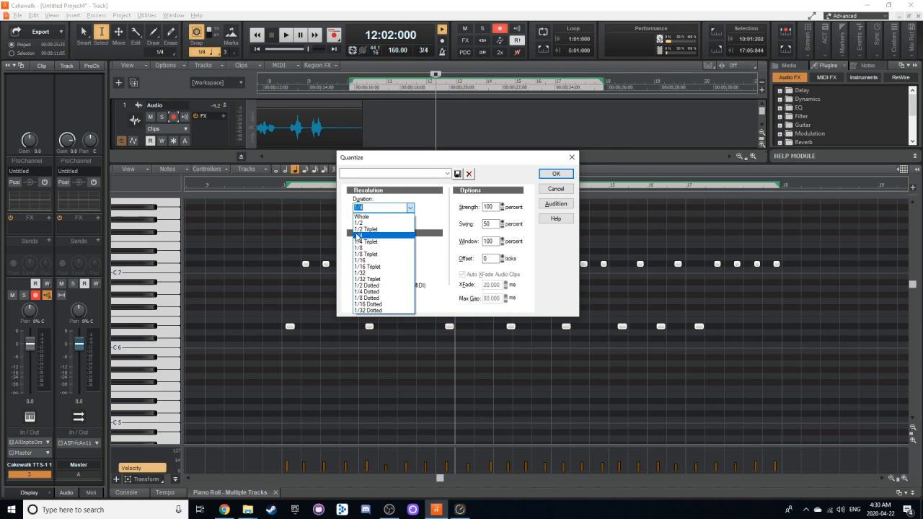
{"action": "left_click", "coordinate": [372, 235]}
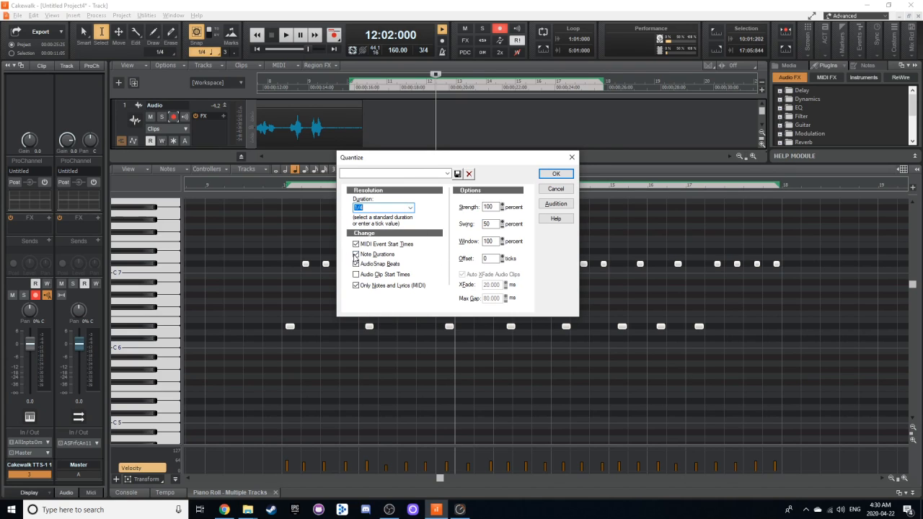
{"action": "left_click", "coordinate": [356, 255]}
{"action": "left_click", "coordinate": [356, 254]}
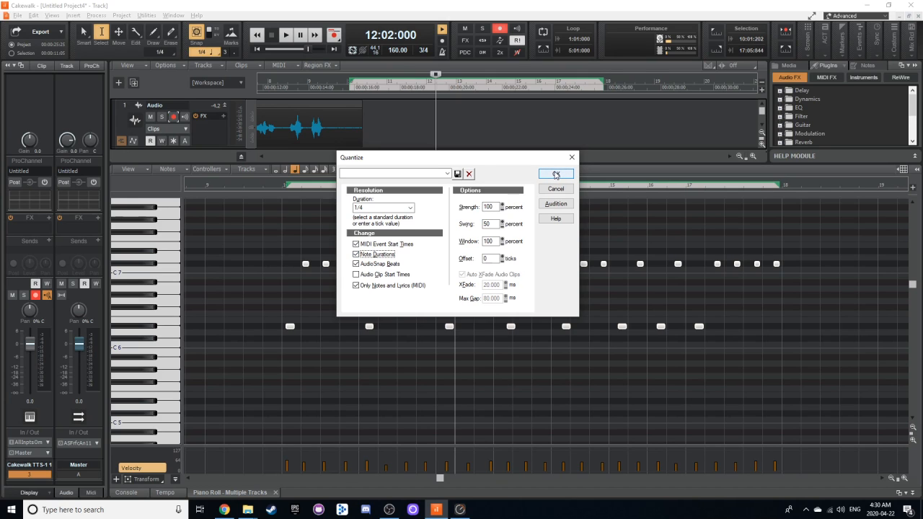
{"action": "left_click", "coordinate": [555, 174]}
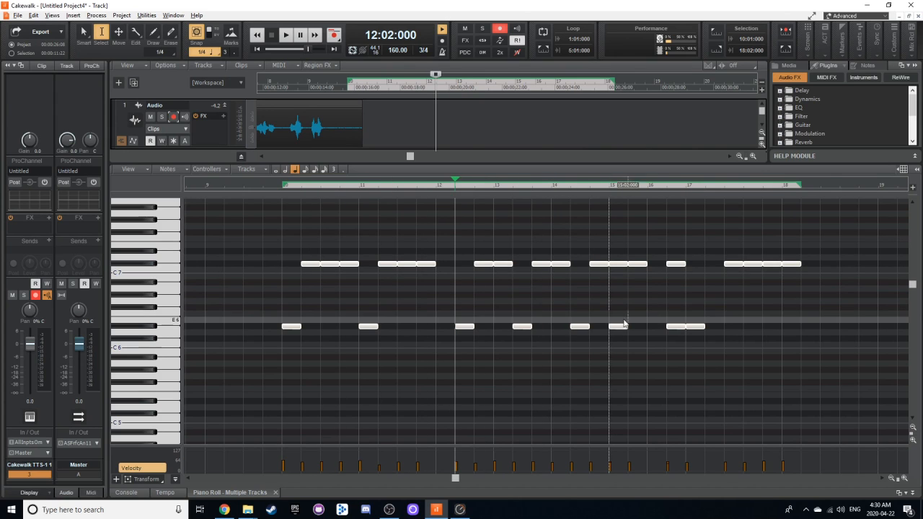
{"action": "left_click", "coordinate": [718, 263]}
{"action": "left_click", "coordinate": [725, 263]}
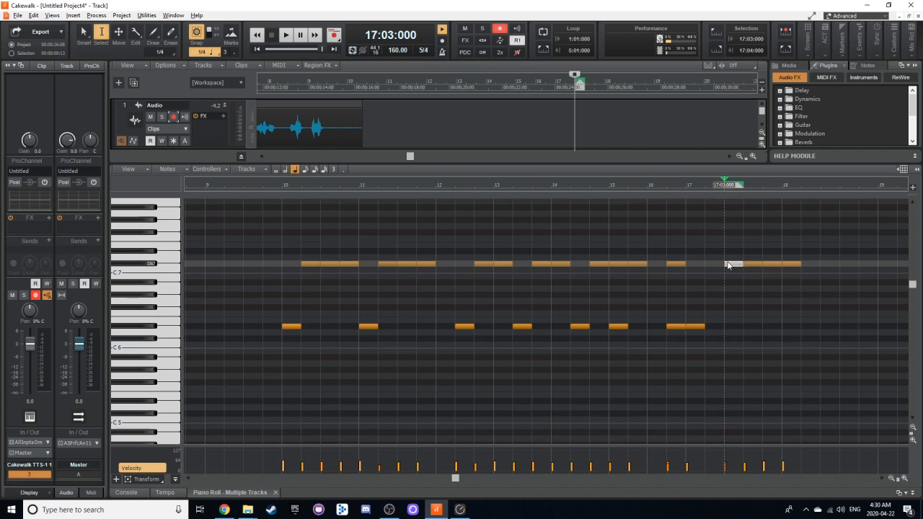
{"action": "left_click", "coordinate": [742, 282]}
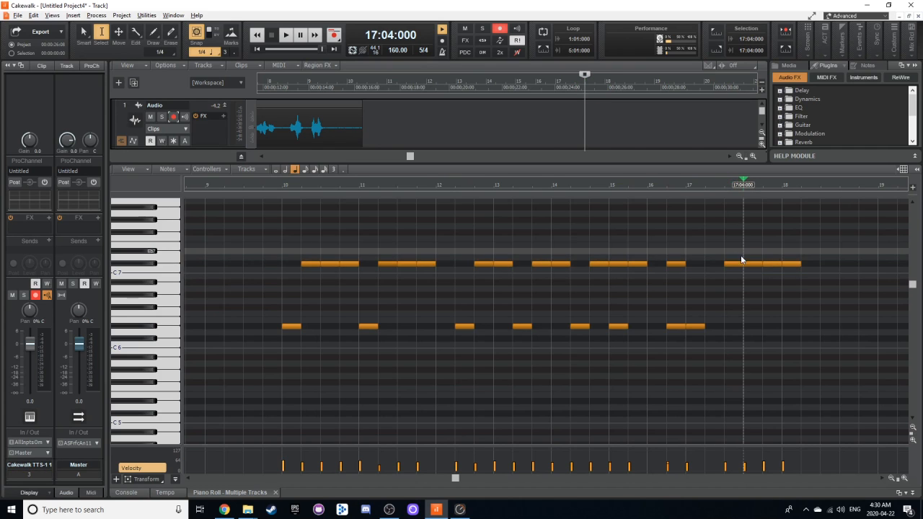
{"action": "mouse_move", "coordinate": [738, 253]}
{"action": "left_mouse_down"}
{"action": "mouse_move", "coordinate": [791, 271]}
{"action": "mouse_move", "coordinate": [758, 273]}
{"action": "mouse_move", "coordinate": [804, 285]}
{"action": "left_mouse_up"}
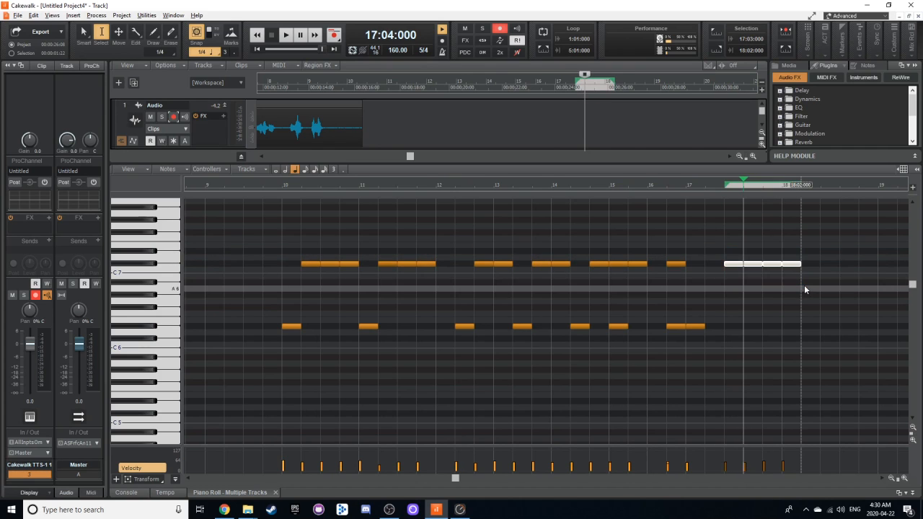
{"action": "left_click", "coordinate": [83, 32]}
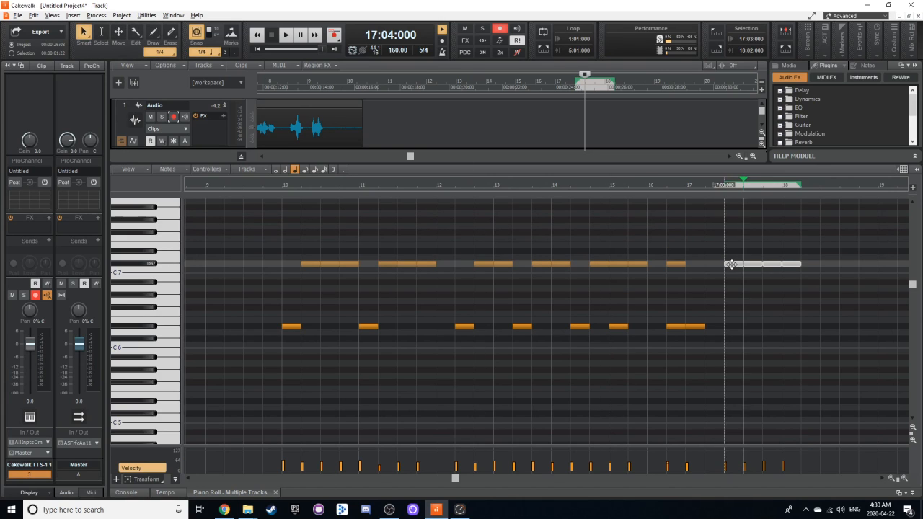
{"action": "left_click", "coordinate": [801, 267]}
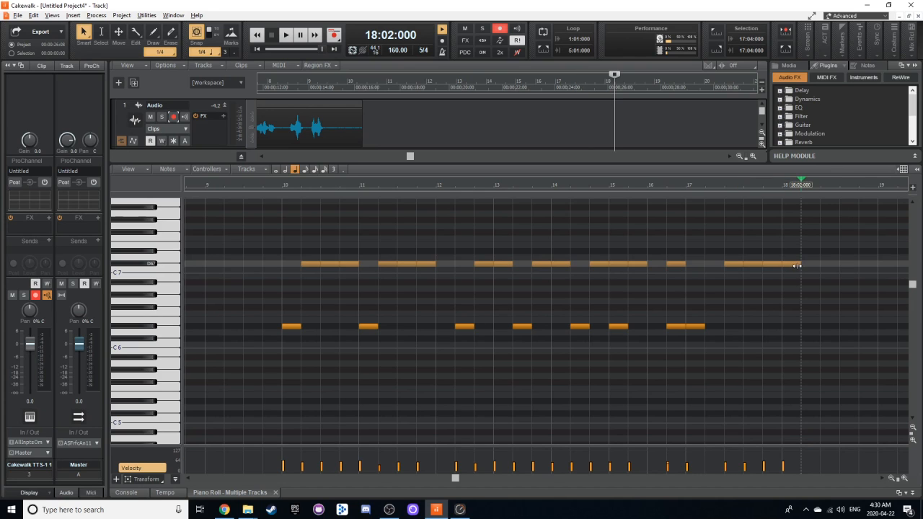
Step: Try trimming the start of the last upper-row note and lowering its pitch, undoing each edit
{"action": "mouse_move", "coordinate": [800, 264]}
{"action": "left_mouse_down"}
{"action": "mouse_move", "coordinate": [838, 274]}
{"action": "mouse_move", "coordinate": [788, 266]}
{"action": "mouse_move", "coordinate": [797, 264]}
{"action": "left_mouse_up"}
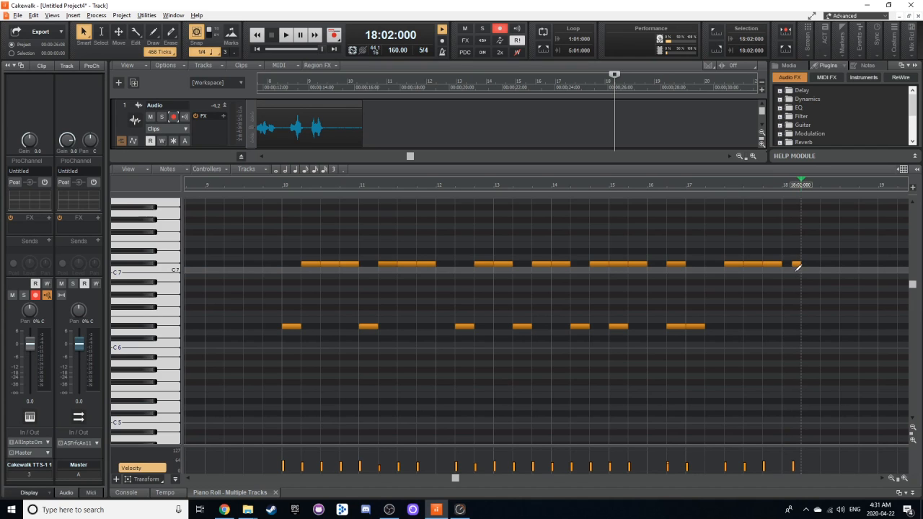
{"action": "key", "text": "ctrl+z"}
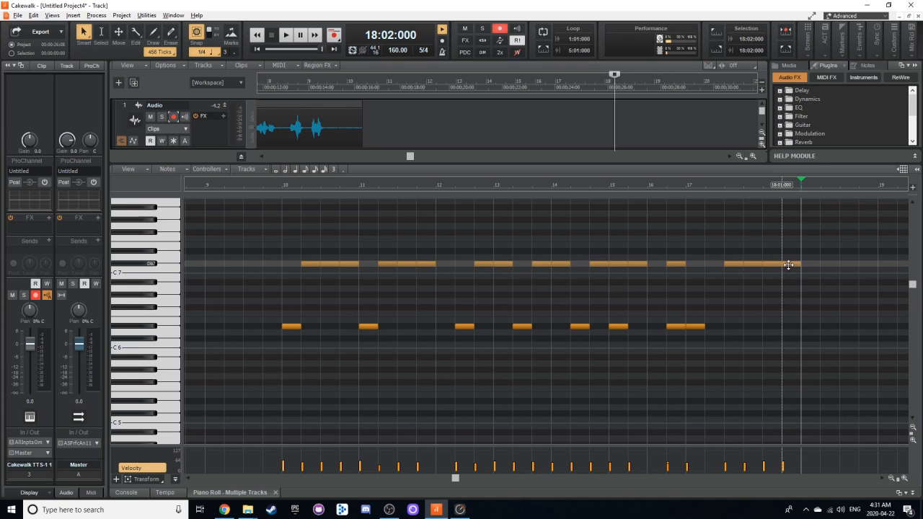
{"action": "left_click", "coordinate": [792, 264]}
{"action": "left_click_drag", "start_coordinate": [792, 263], "coordinate": [794, 300]}
{"action": "key", "text": "ctrl+z"}
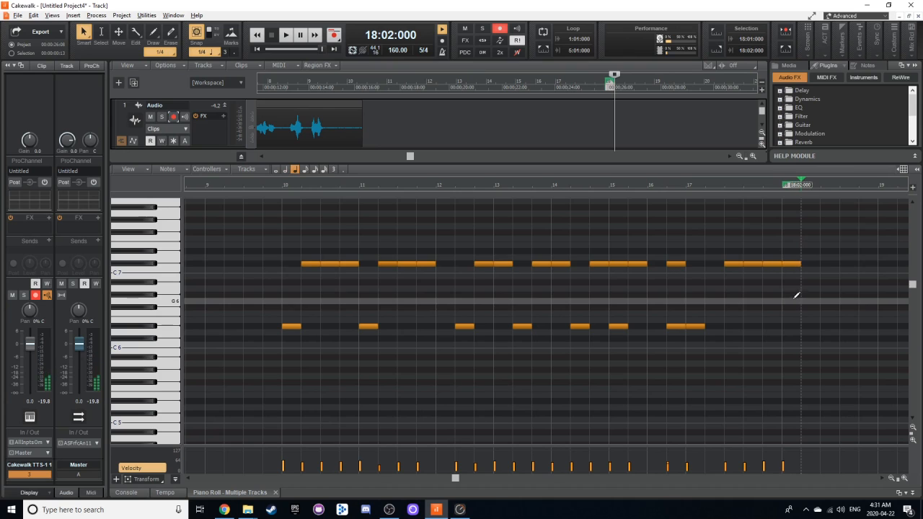
Step: Select the last four upper-row notes and move them one beat earlier to start at 17:02:000
{"action": "left_click", "coordinate": [102, 32]}
{"action": "left_click_drag", "start_coordinate": [735, 244], "coordinate": [788, 284]}
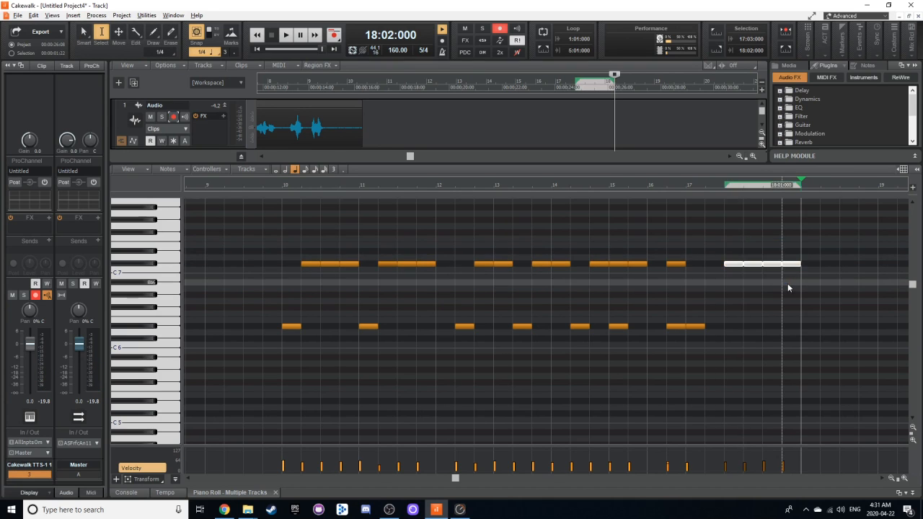
{"action": "left_click", "coordinate": [82, 32]}
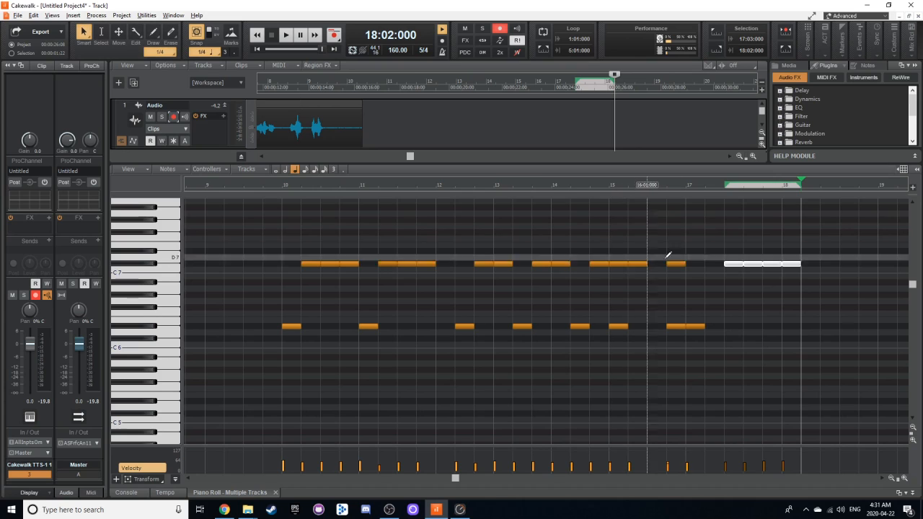
{"action": "left_click_drag", "start_coordinate": [734, 264], "coordinate": [714, 265]}
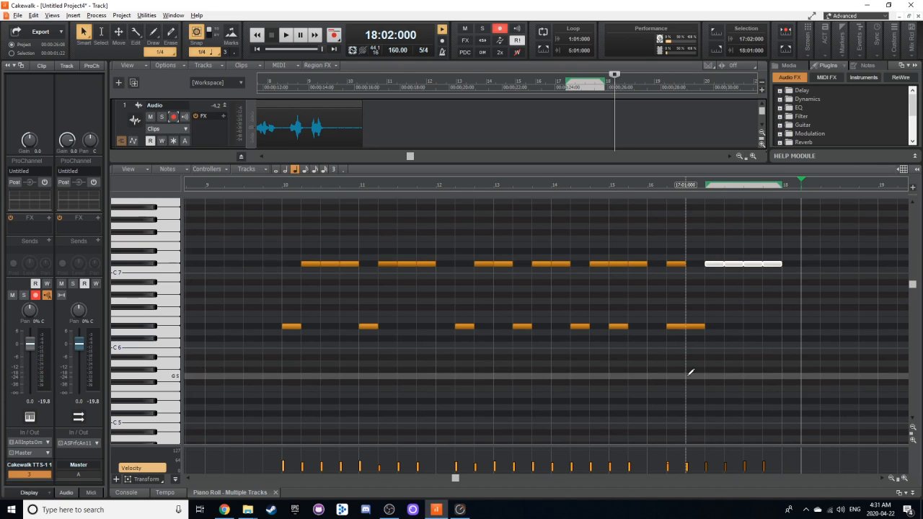
Step: Move the lower-row note at 16:02:000 to 16:01:000 and set the playback position to 10:01:000
{"action": "left_click_drag", "start_coordinate": [676, 326], "coordinate": [653, 327]}
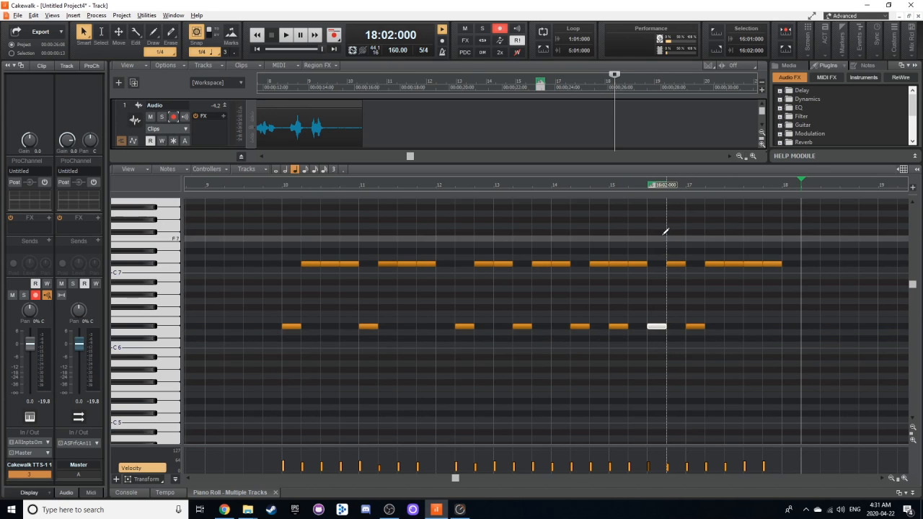
{"action": "left_click", "coordinate": [276, 185]}
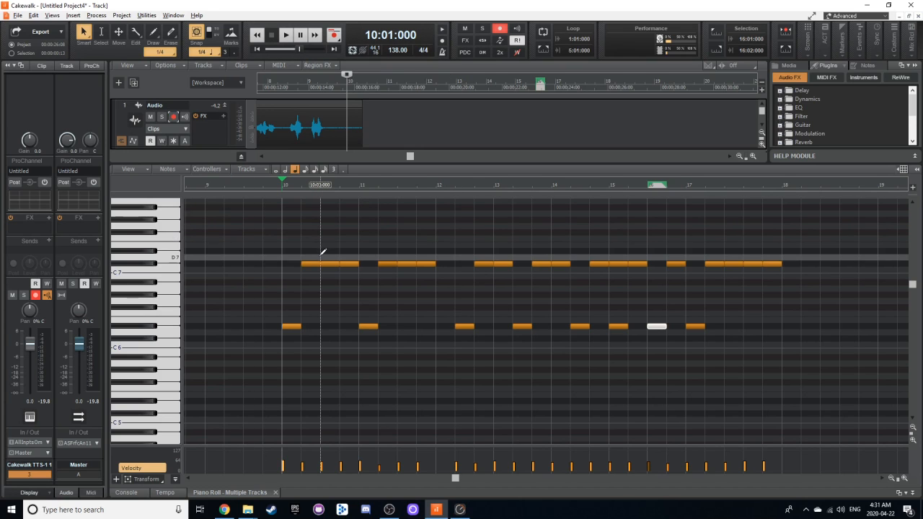
Step: Play the drum part from 10:01:000, and move all notes from 12:02:000 onward one beat earlier
{"action": "key", "text": "space"}
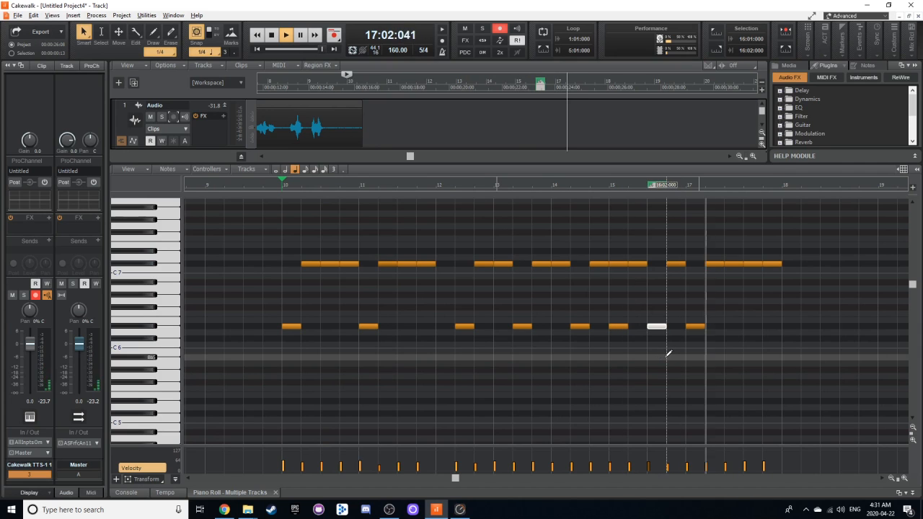
{"action": "key", "text": "space"}
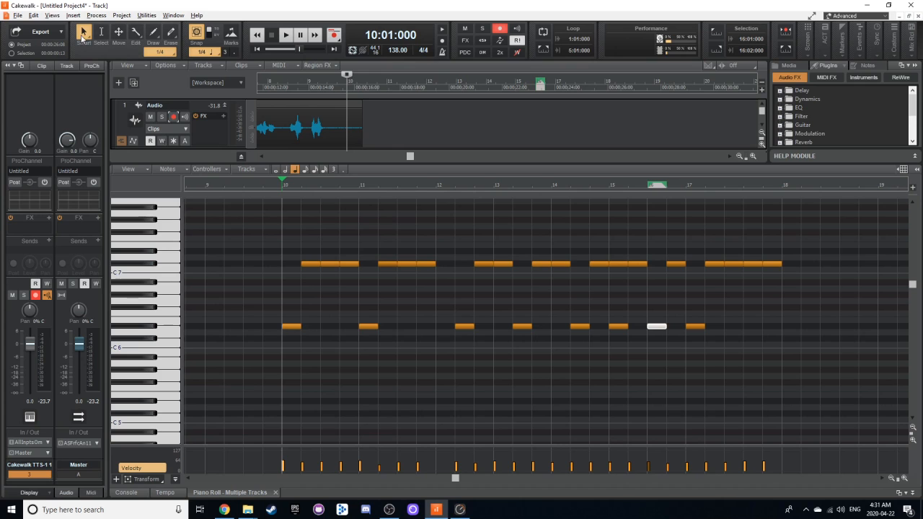
{"action": "left_click", "coordinate": [99, 33]}
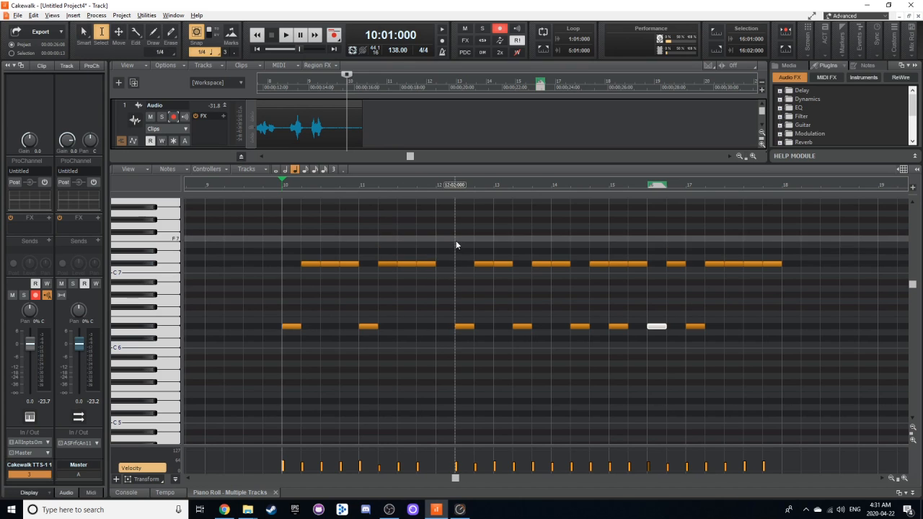
{"action": "left_click_drag", "start_coordinate": [455, 240], "coordinate": [782, 372]}
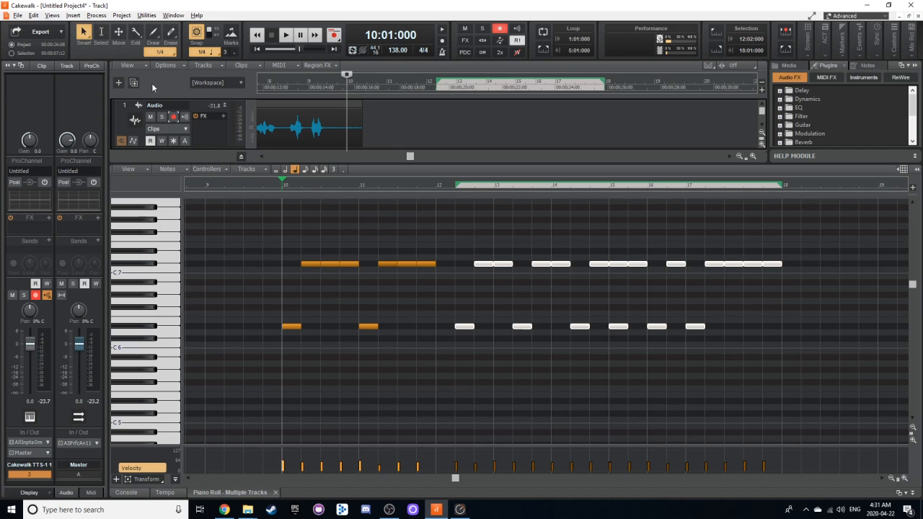
{"action": "left_click_drag", "start_coordinate": [464, 326], "coordinate": [440, 325]}
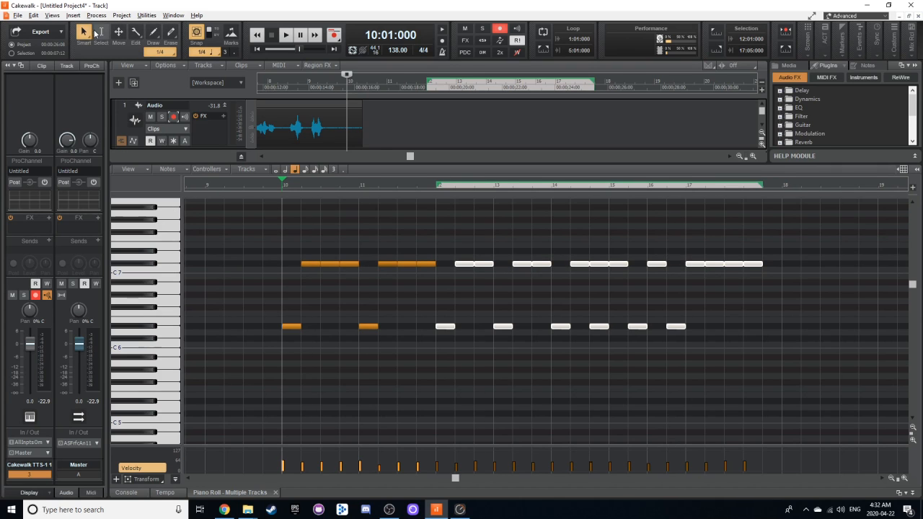
Step: Select the last upper-row note at 17:04:000 and draw another quarter note right after it at 17:05:000
{"action": "left_click", "coordinate": [94, 33]}
{"action": "key", "text": "ctrl+a"}
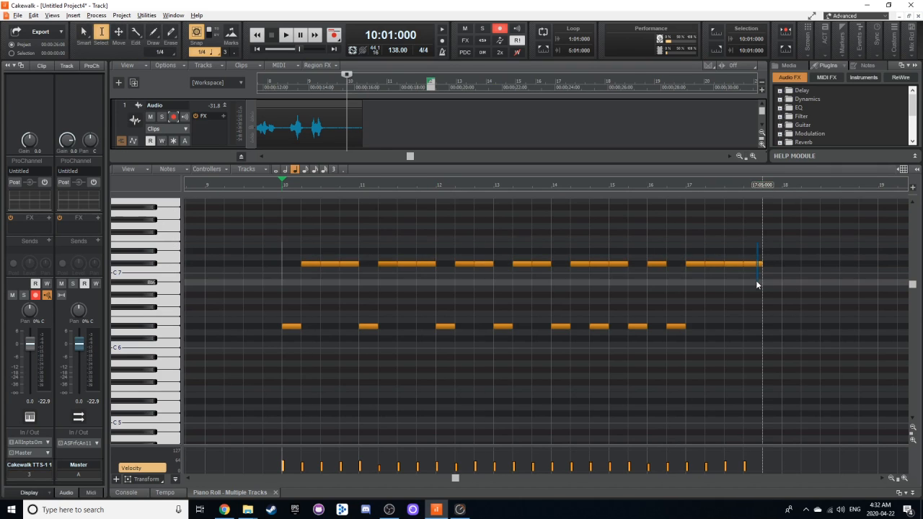
{"action": "left_click_drag", "start_coordinate": [756, 283], "coordinate": [756, 284]}
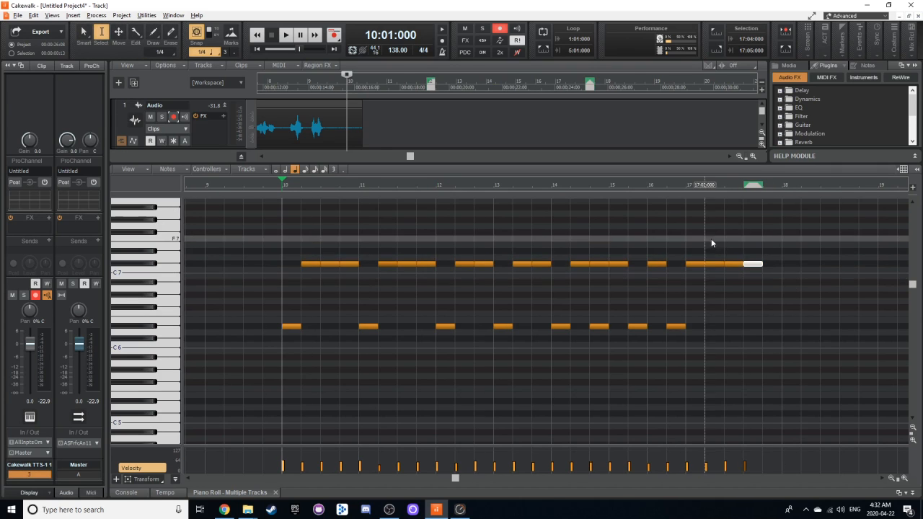
{"action": "left_click", "coordinate": [154, 32]}
{"action": "left_click", "coordinate": [767, 264]}
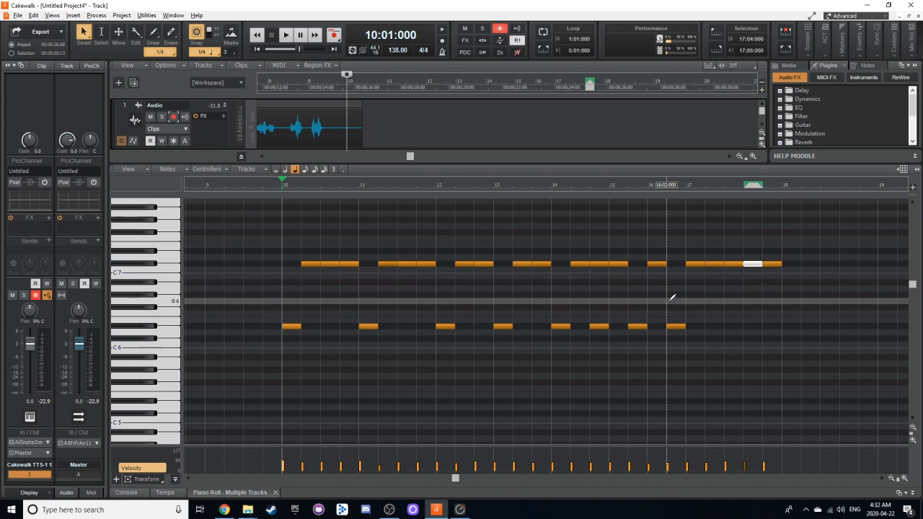
Step: Move the last three lower-row notes and the two upper-row notes between them one beat later, and remove the upper-row note at 17:01:000
{"action": "left_click", "coordinate": [599, 326]}
{"action": "left_click", "coordinate": [617, 264], "text": "ctrl"}
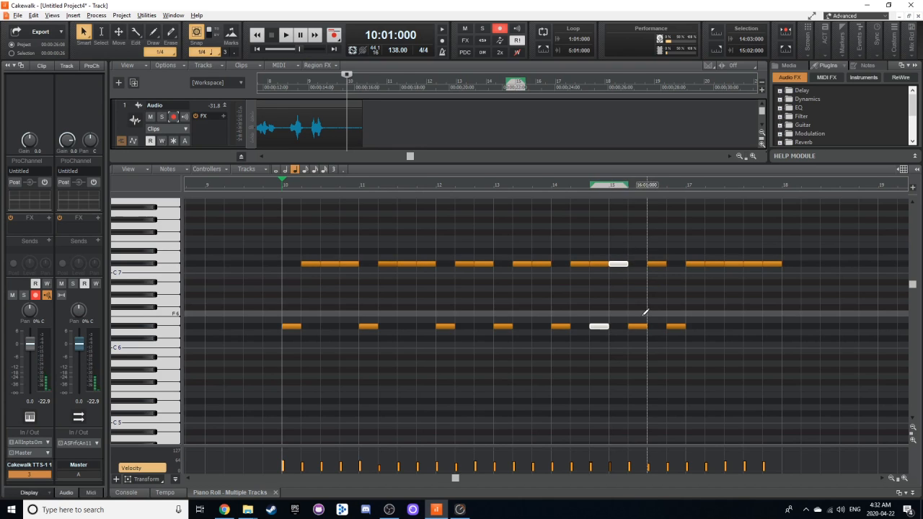
{"action": "left_click", "coordinate": [658, 263], "text": "ctrl"}
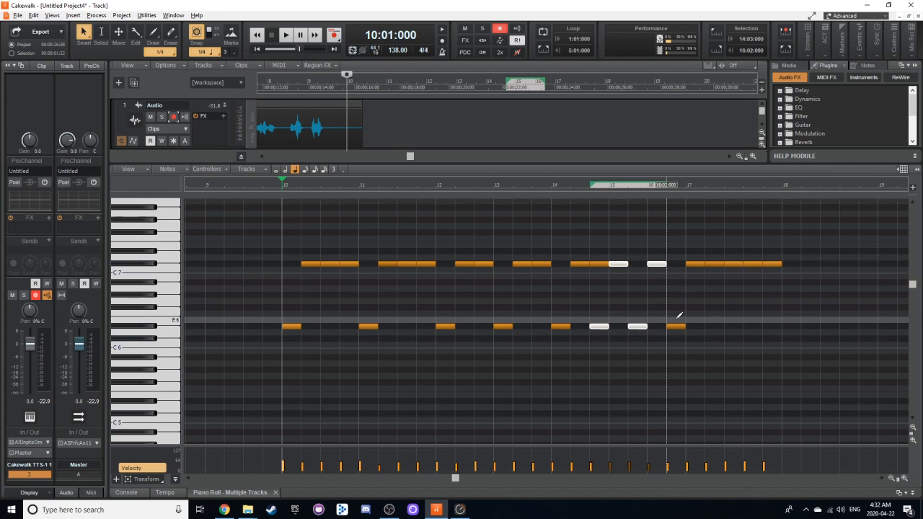
{"action": "left_click", "coordinate": [678, 327], "text": "ctrl"}
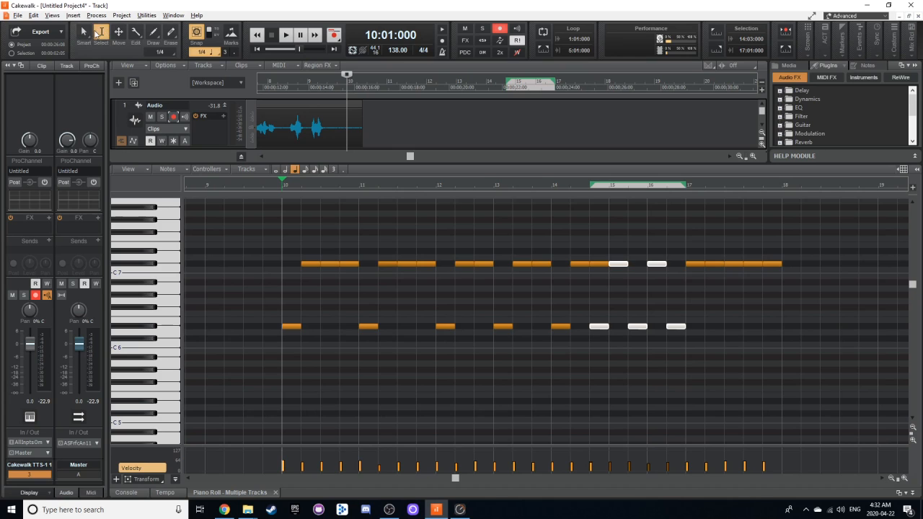
{"action": "left_click_drag", "start_coordinate": [599, 326], "coordinate": [620, 326]}
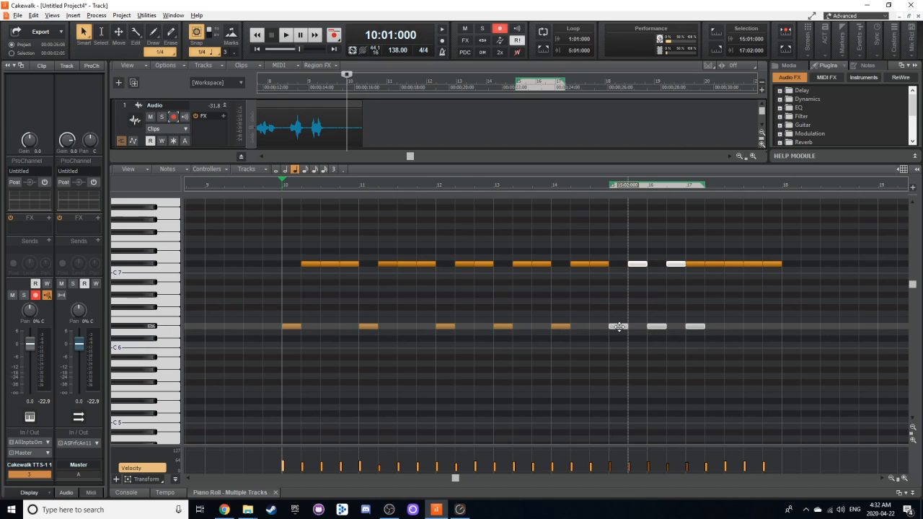
{"action": "left_click", "coordinate": [695, 265]}
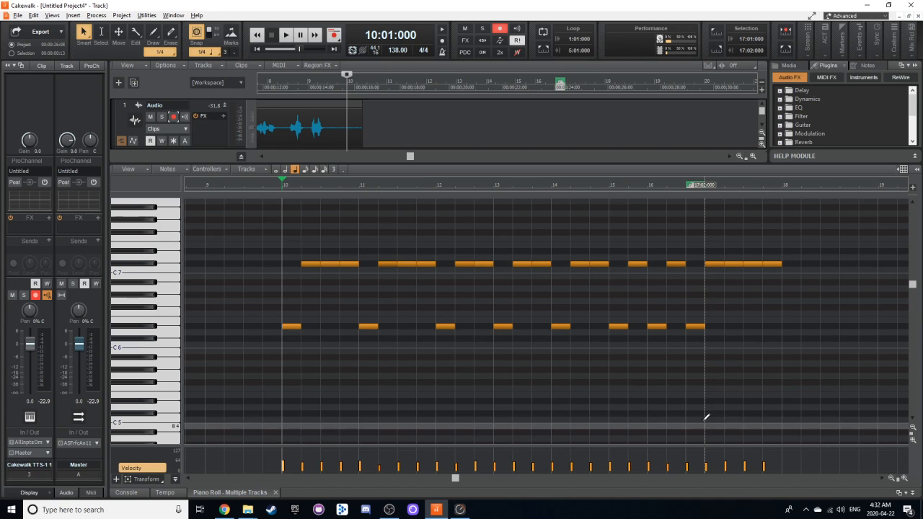
Step: Enlarge the track view and select the Record 2 clip on the Cakewalk TTS-1 track, including by a time range around it
{"action": "scroll", "coordinate": [709, 406], "scroll_direction": "right", "scroll_amount": 5}
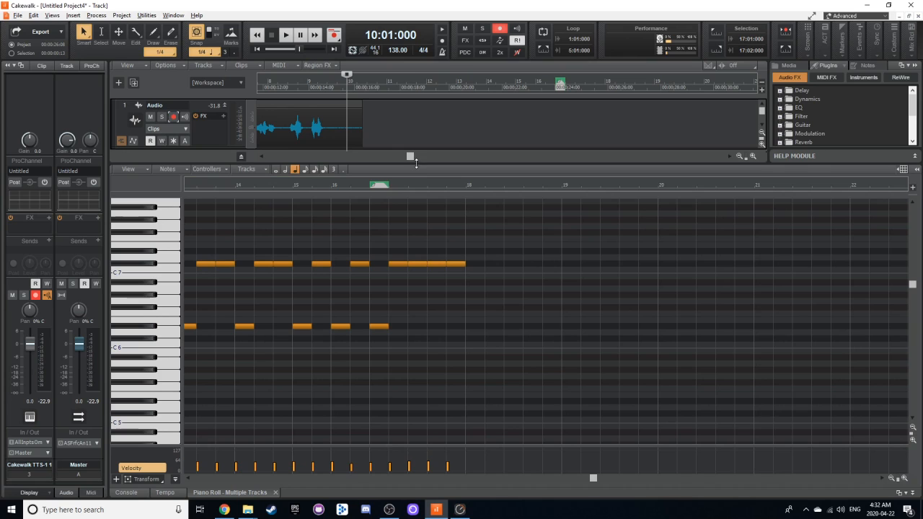
{"action": "left_click_drag", "start_coordinate": [416, 163], "coordinate": [423, 353]}
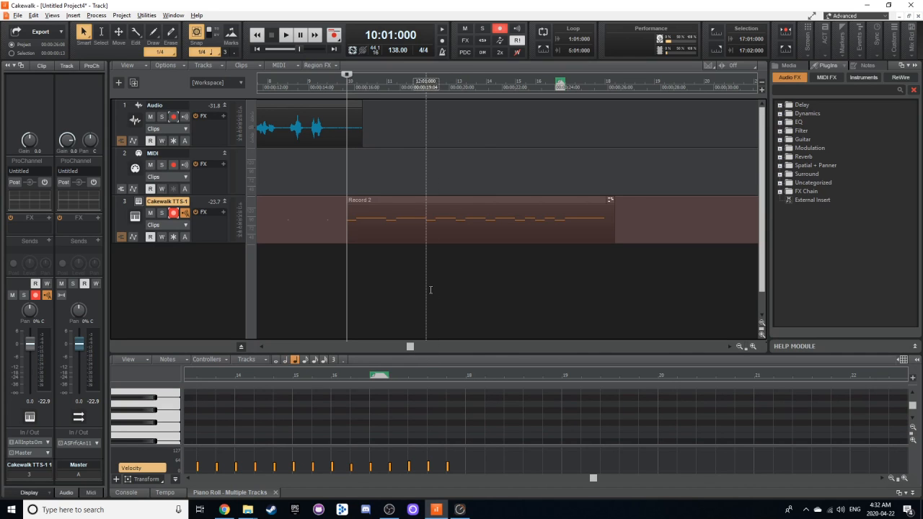
{"action": "left_click", "coordinate": [527, 229]}
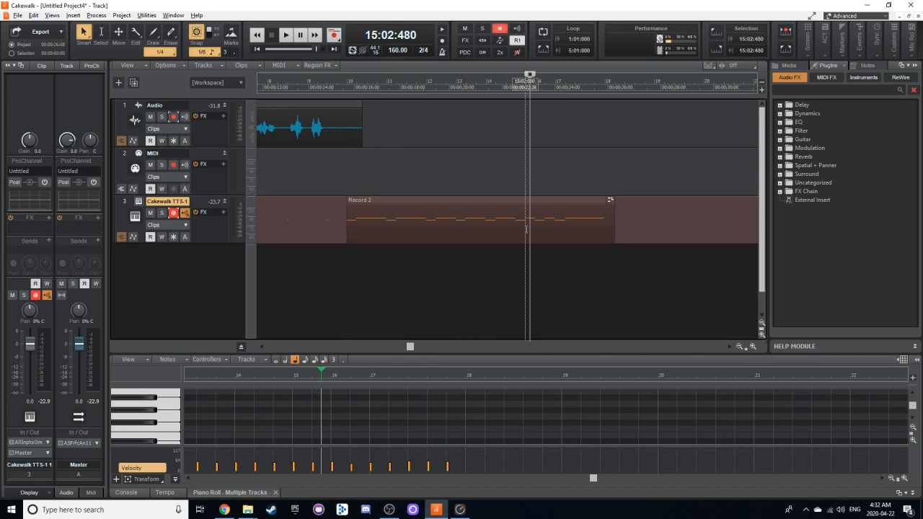
{"action": "left_click", "coordinate": [450, 200]}
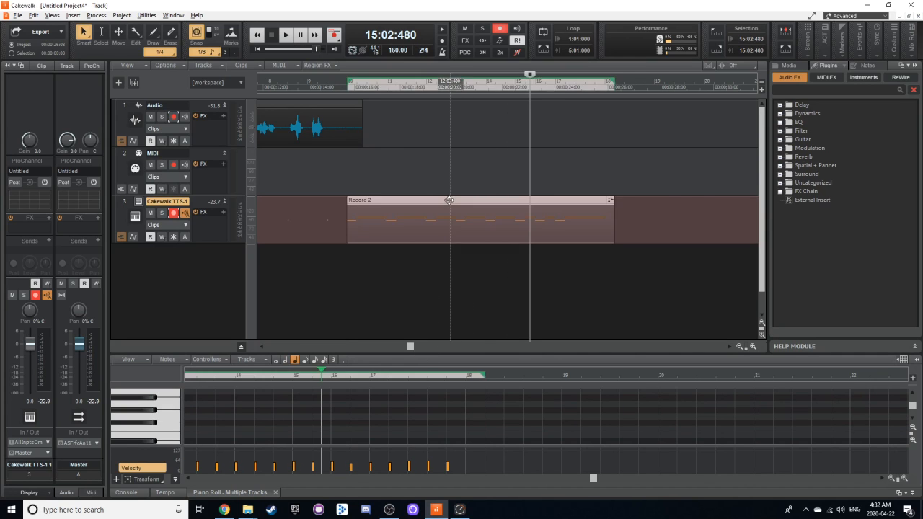
{"action": "left_click", "coordinate": [472, 85]}
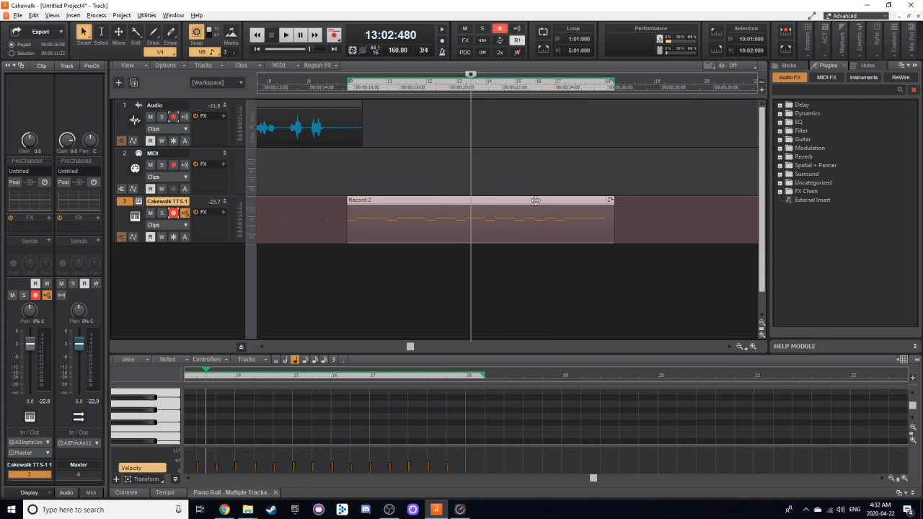
{"action": "left_click_drag", "start_coordinate": [326, 169], "coordinate": [645, 255]}
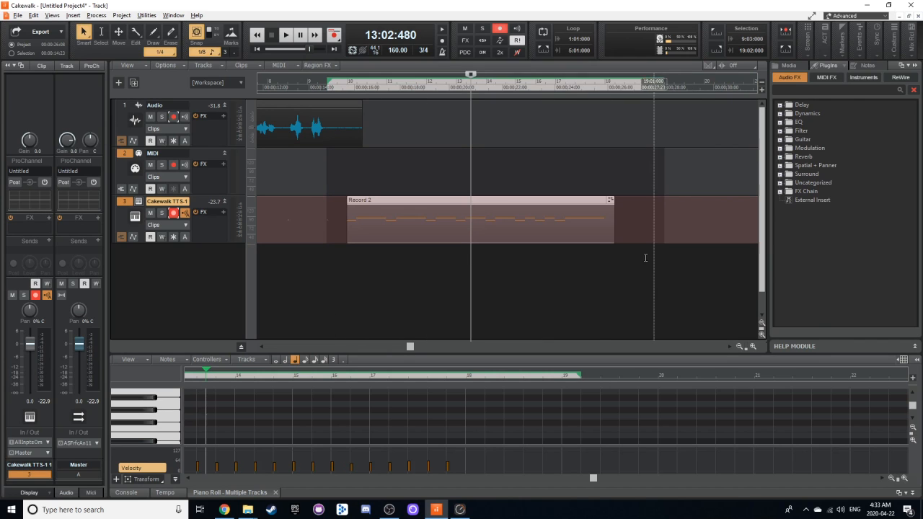
{"action": "right_click", "coordinate": [501, 204]}
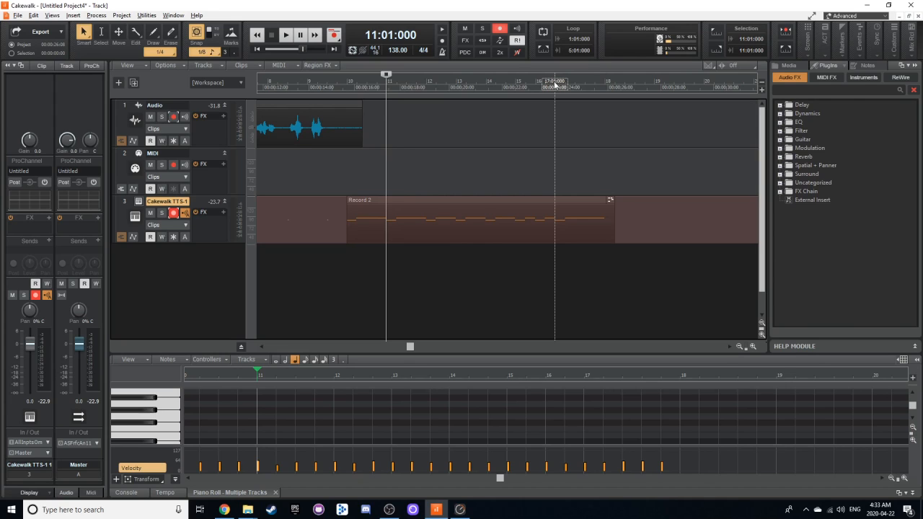
Step: Split the Record 2 clip at 17:01:000 and select the second part
{"action": "left_click", "coordinate": [554, 84]}
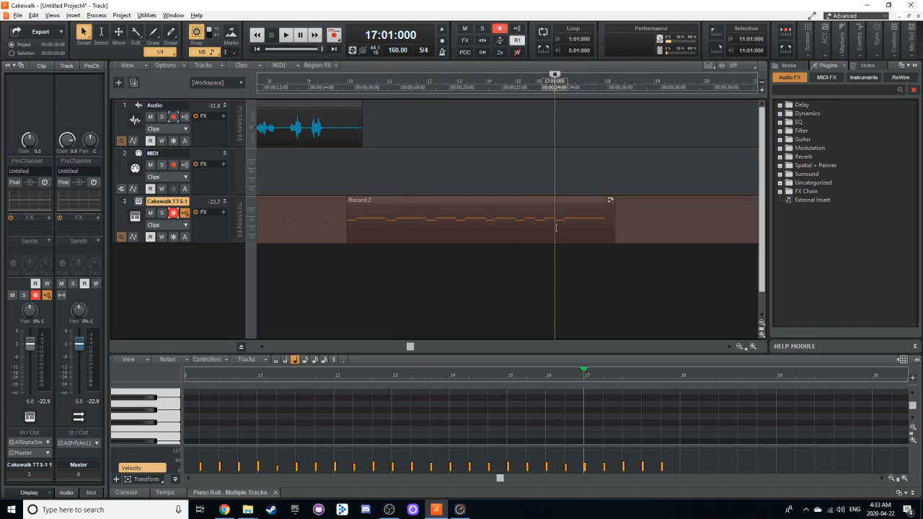
{"action": "left_click", "coordinate": [555, 199]}
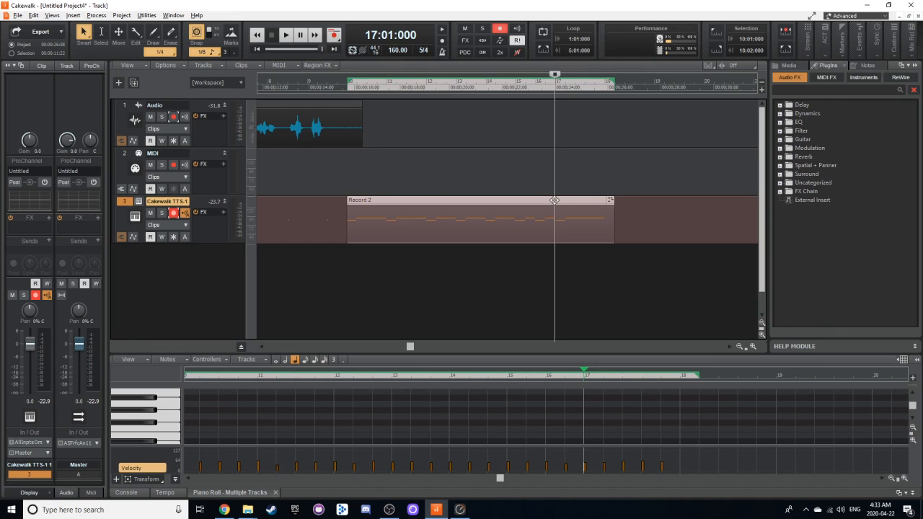
{"action": "key", "text": "s"}
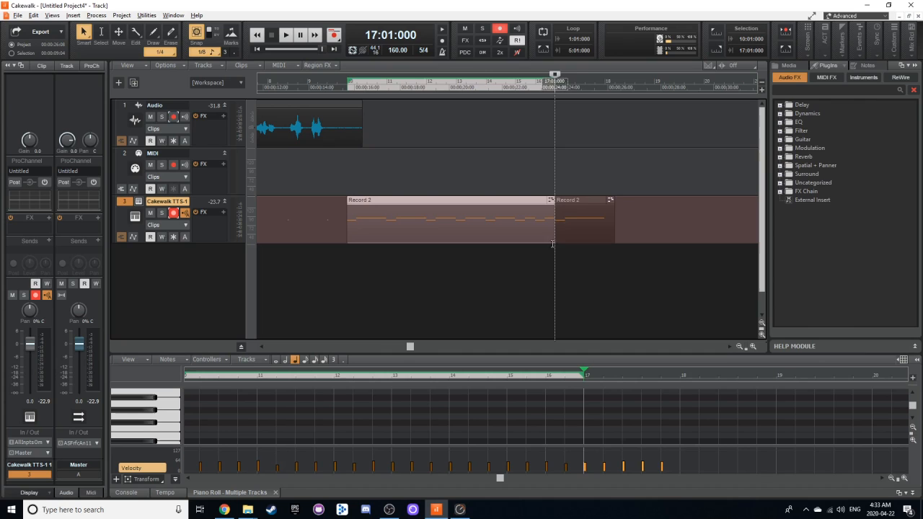
{"action": "left_click", "coordinate": [577, 199]}
{"action": "left_click", "coordinate": [531, 197]}
{"action": "left_click", "coordinate": [580, 217]}
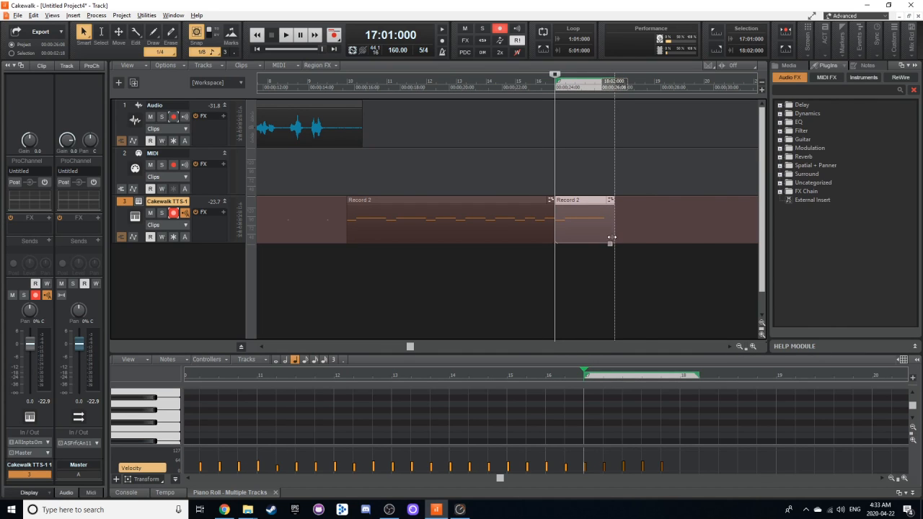
Step: Trim the end of the second clip to 18:01:000 and enable Groove-Clip Looping on it, discarding the hidden data
{"action": "left_click_drag", "start_coordinate": [612, 226], "coordinate": [604, 231]}
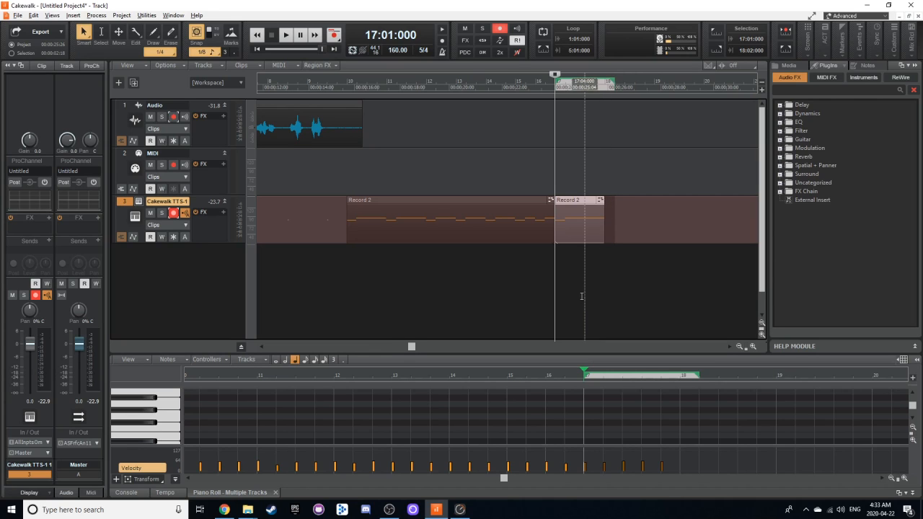
{"action": "right_click", "coordinate": [581, 215]}
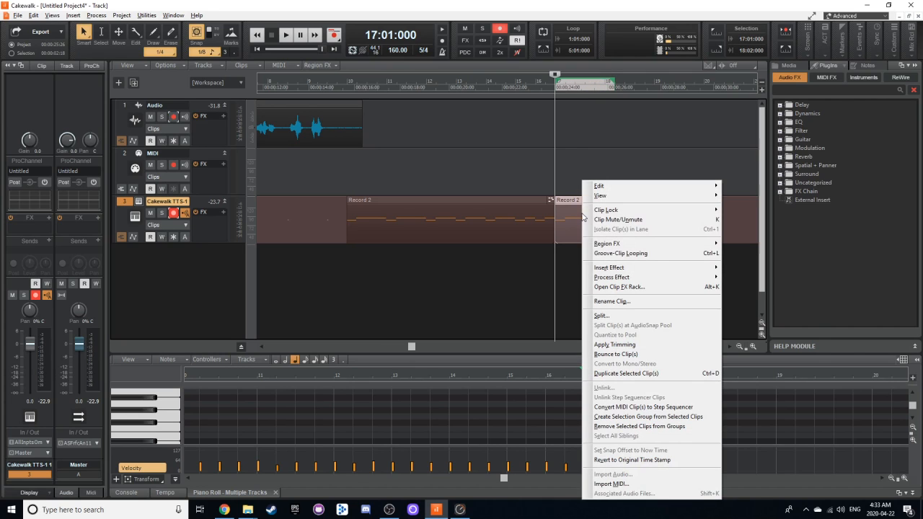
{"action": "left_click", "coordinate": [610, 253]}
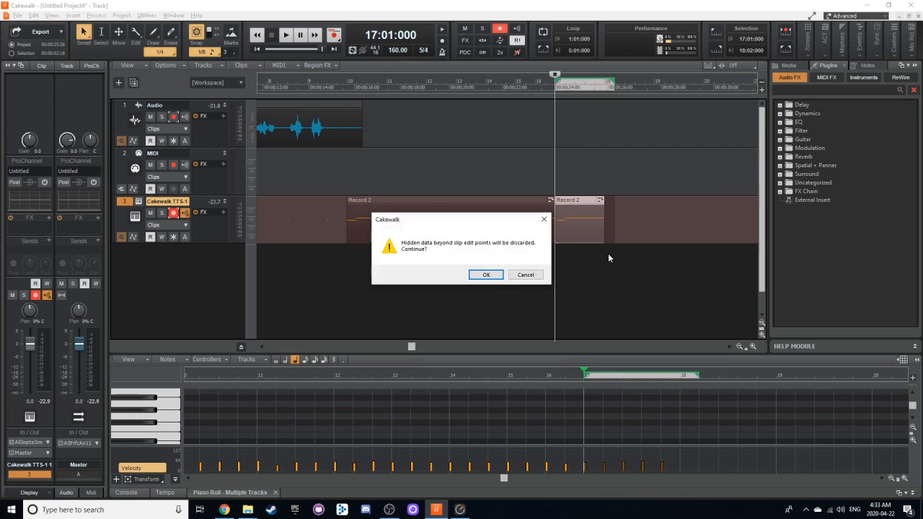
{"action": "left_click", "coordinate": [486, 273]}
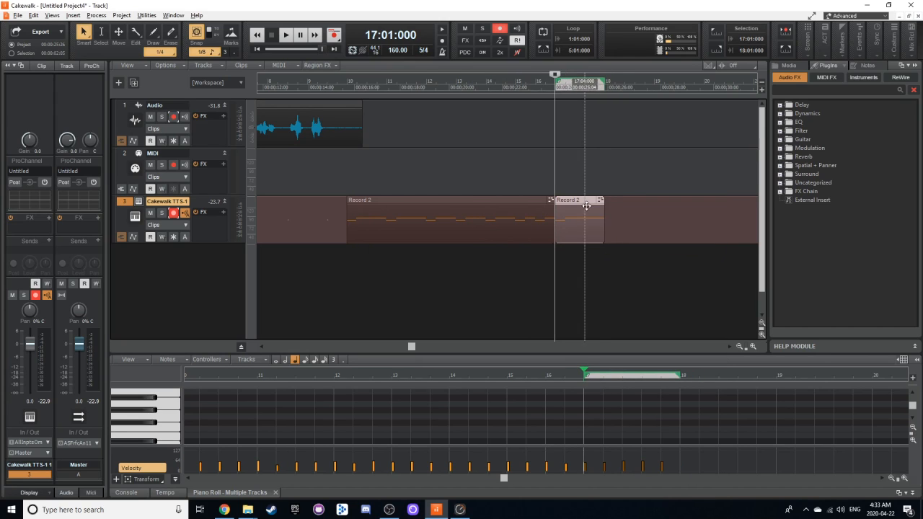
Step: Repeat the looped clip out to 29:01:000 and play it back from 17:01:000
{"action": "left_click_drag", "start_coordinate": [602, 220], "coordinate": [865, 227]}
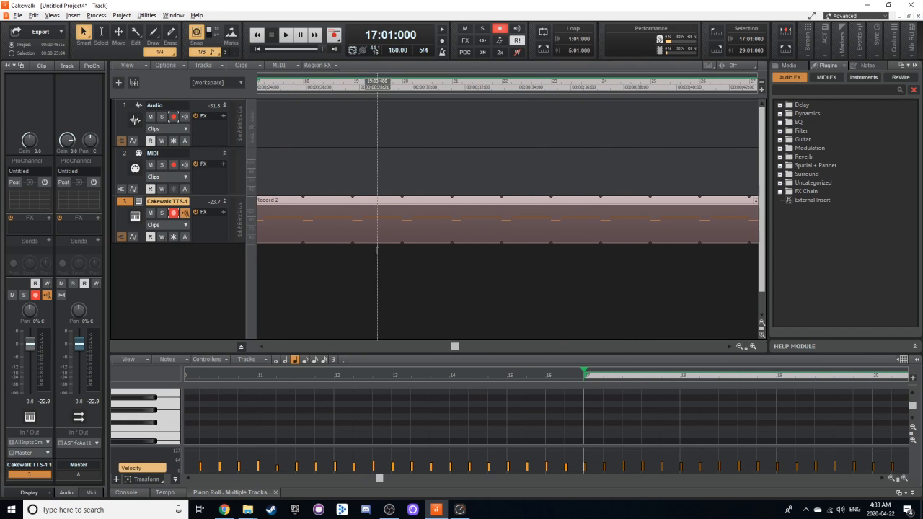
{"action": "scroll", "coordinate": [442, 288], "scroll_direction": "right", "scroll_amount": 3}
{"action": "scroll", "coordinate": [449, 288], "scroll_direction": "left", "scroll_amount": 4}
{"action": "scroll", "coordinate": [452, 286], "scroll_direction": "left", "scroll_amount": 1}
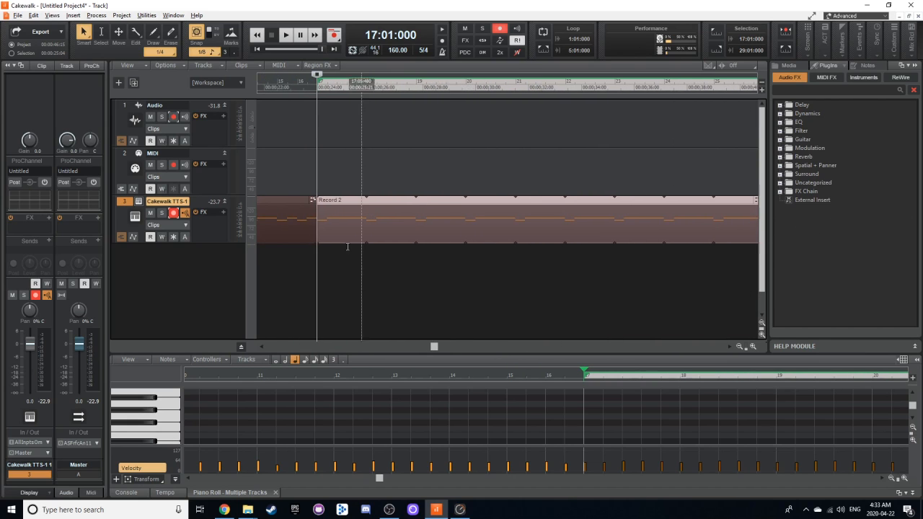
{"action": "key", "text": "space"}
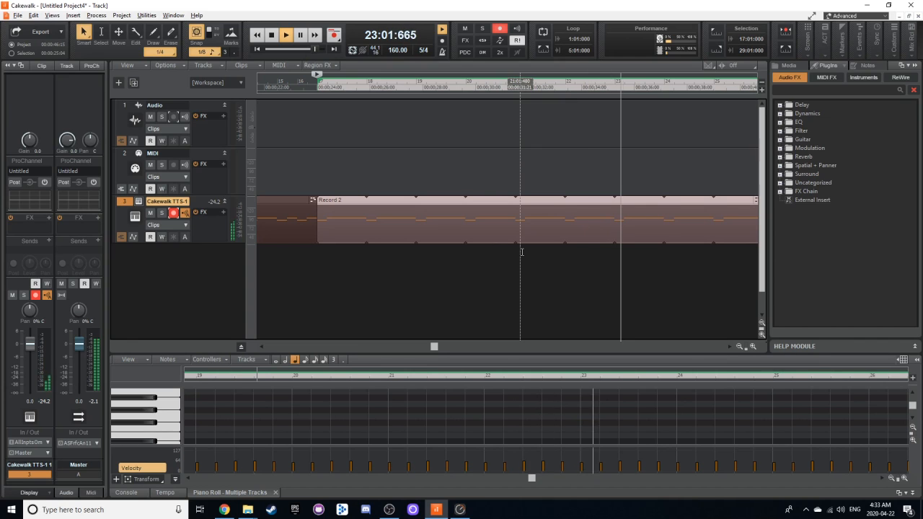
{"action": "key", "text": "space"}
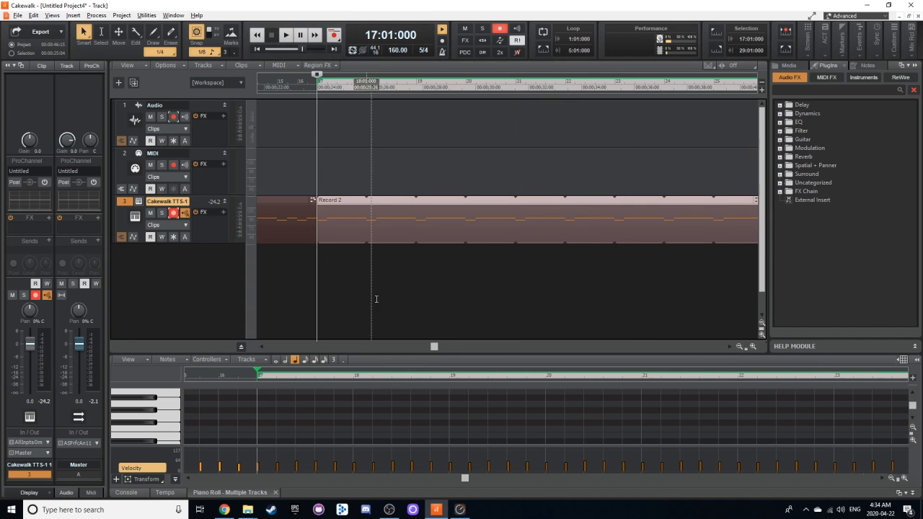
Step: Enlarge the track view around bar 10 and select the original Record 2 clip and the looped clip in turn to compare them
{"action": "left_click_drag", "start_coordinate": [435, 346], "coordinate": [364, 374]}
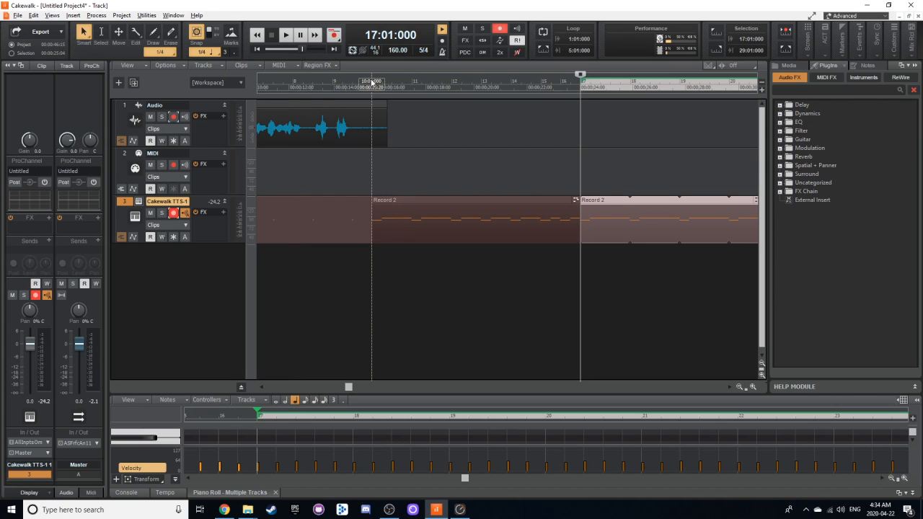
{"action": "left_click", "coordinate": [412, 200]}
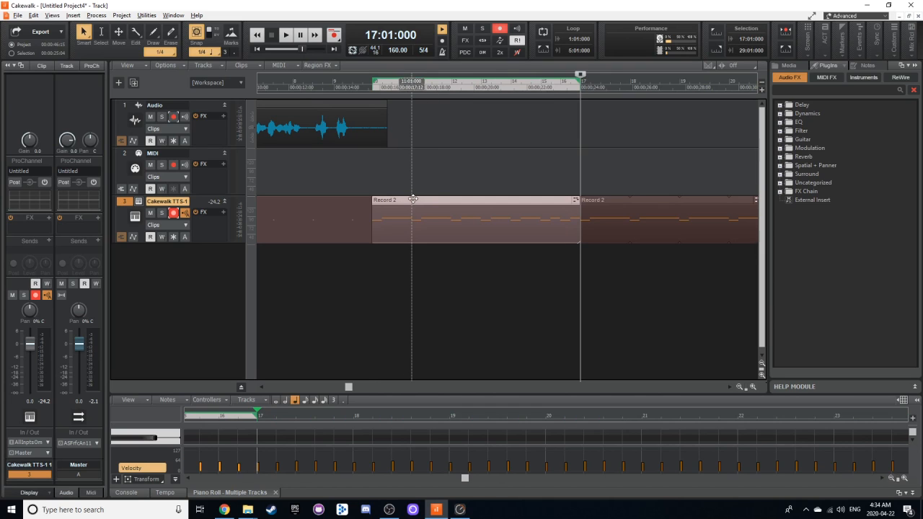
{"action": "left_click", "coordinate": [596, 198]}
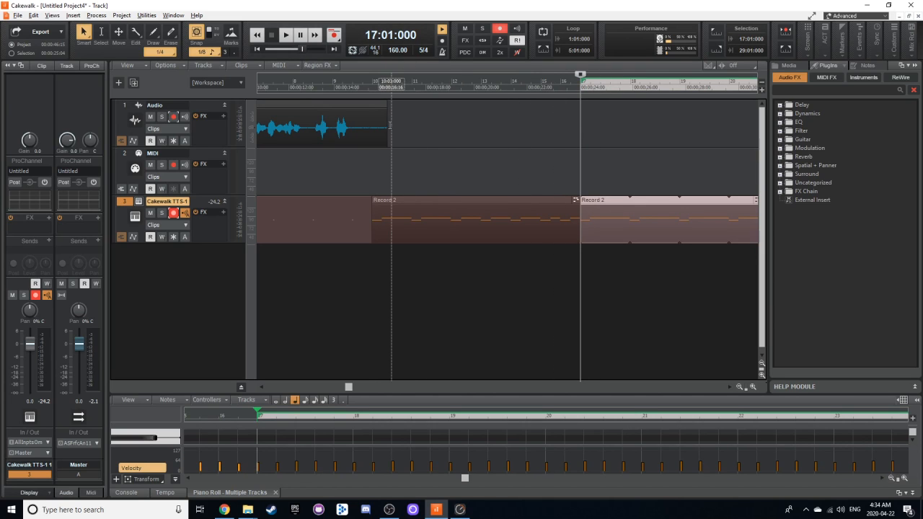
Step: Clear the clip selection, place the Now time at 2:01:480, and select all clips on every track
{"action": "left_click", "coordinate": [413, 199]}
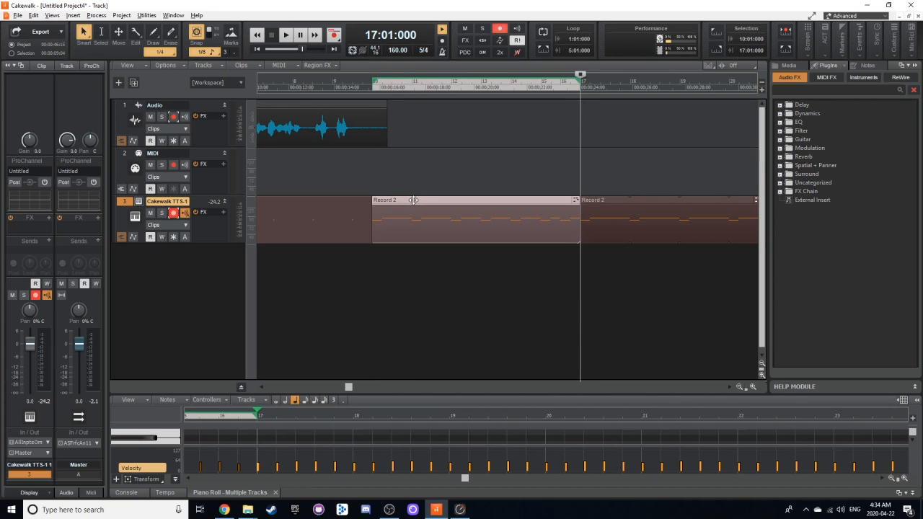
{"action": "left_click", "coordinate": [384, 310]}
{"action": "left_click", "coordinate": [347, 311]}
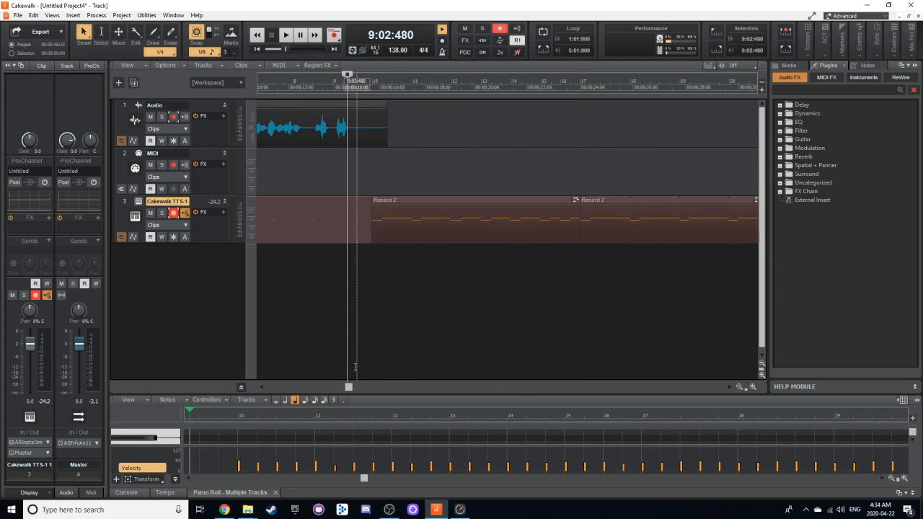
{"action": "left_click_drag", "start_coordinate": [347, 388], "coordinate": [247, 375]}
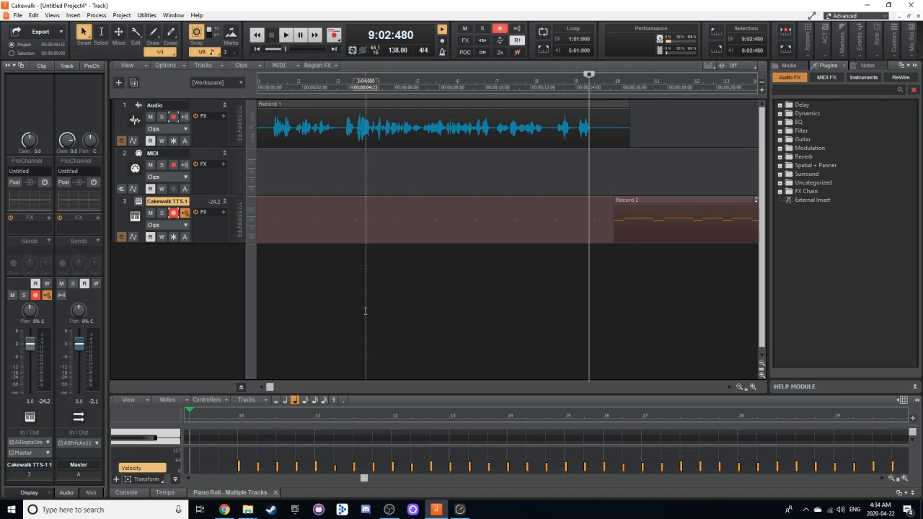
{"action": "left_click", "coordinate": [366, 303]}
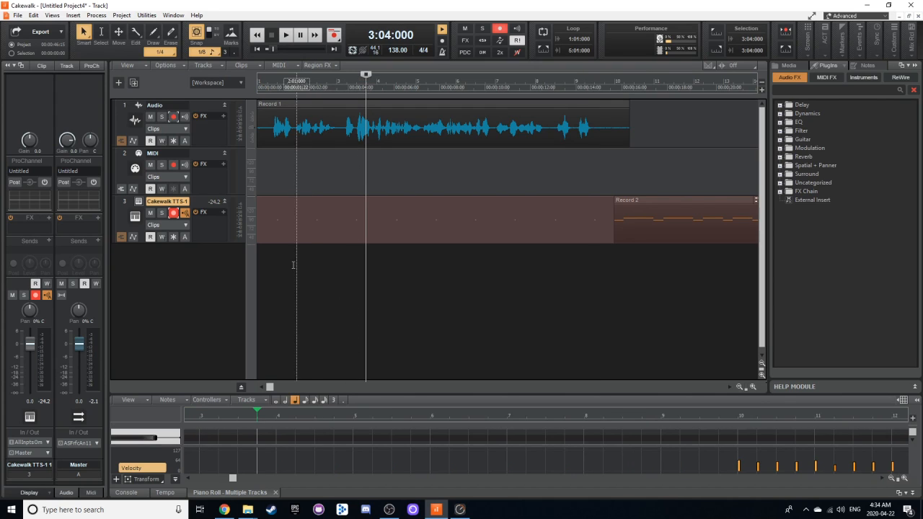
{"action": "left_click", "coordinate": [303, 267]}
{"action": "key", "text": "ctrl+a"}
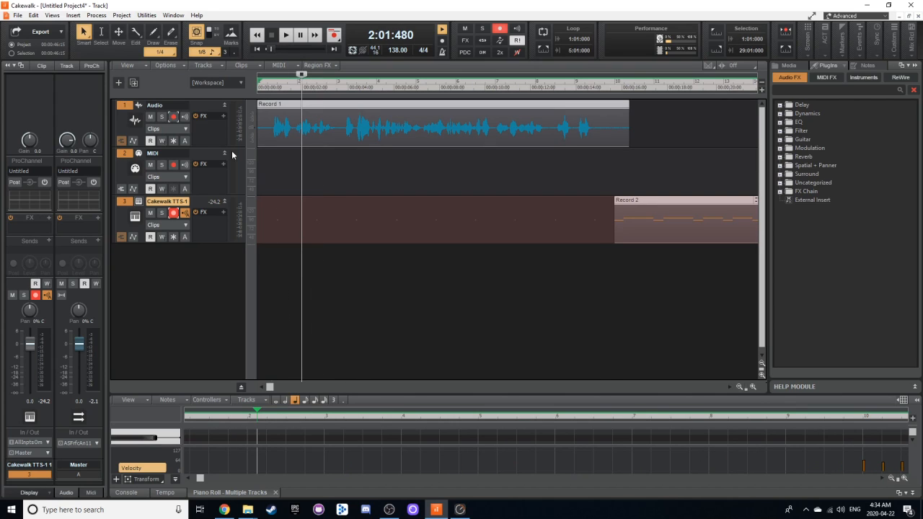
Step: Export the selected project audio as a WAV file named MagicClick in the Desktop folder
{"action": "left_click", "coordinate": [42, 33]}
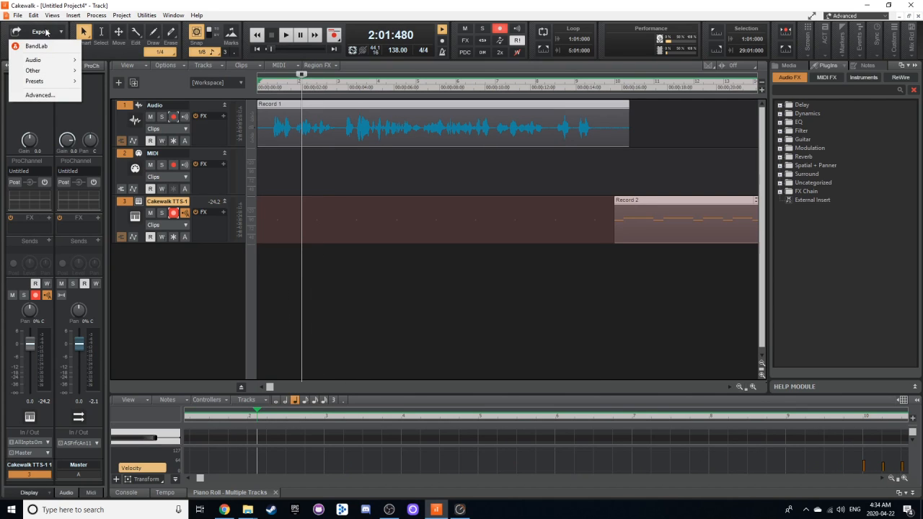
{"action": "mouse_move", "coordinate": [49, 64]}
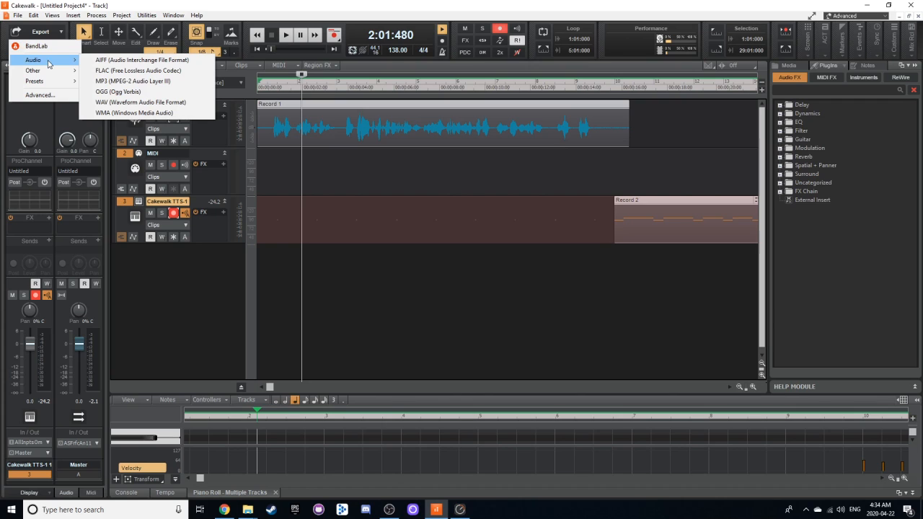
{"action": "left_click", "coordinate": [117, 105]}
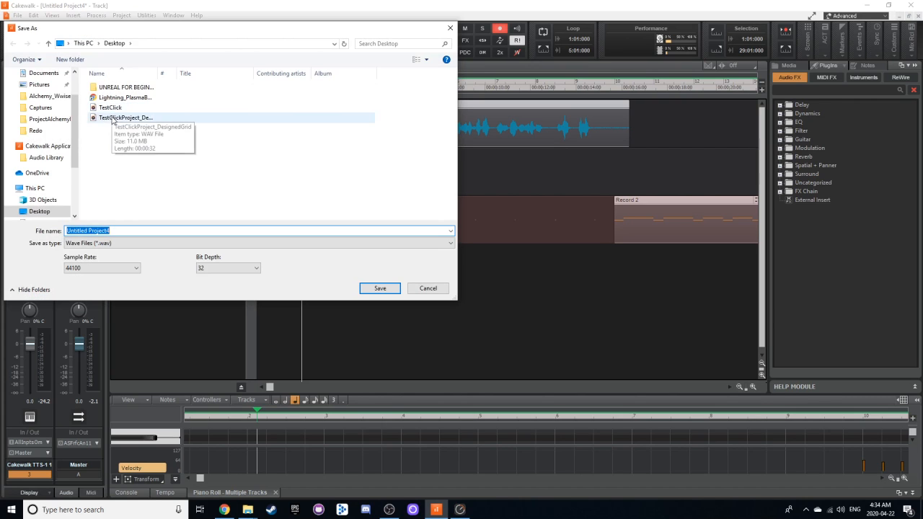
{"action": "left_click", "coordinate": [32, 214]}
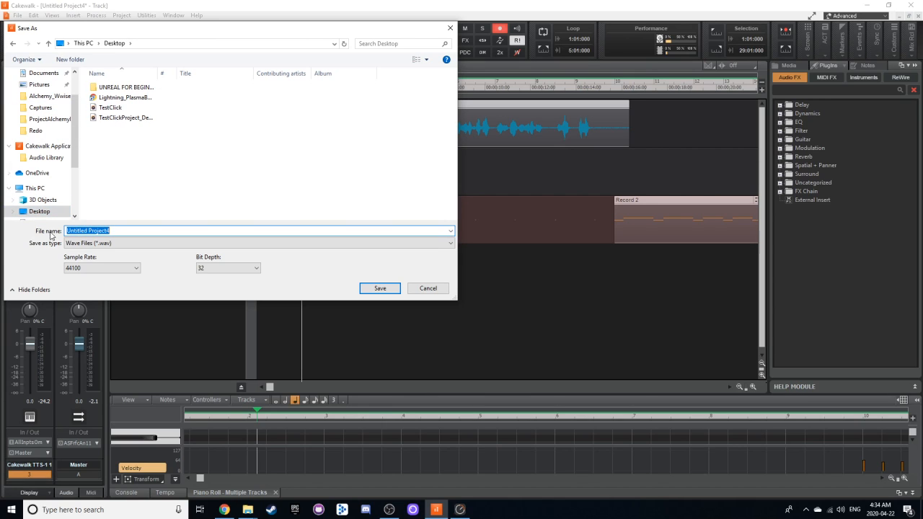
{"action": "type", "text": "MagicClick"}
{"action": "key", "text": "Return"}
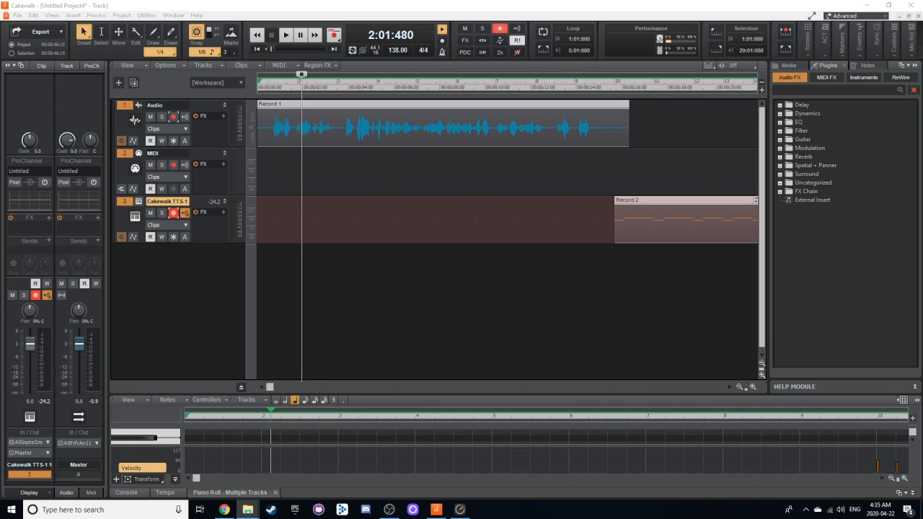
Step: Switch to File Explorer, go to the Desktop folder, and play the exported MagicClick file
{"action": "left_click", "coordinate": [248, 509]}
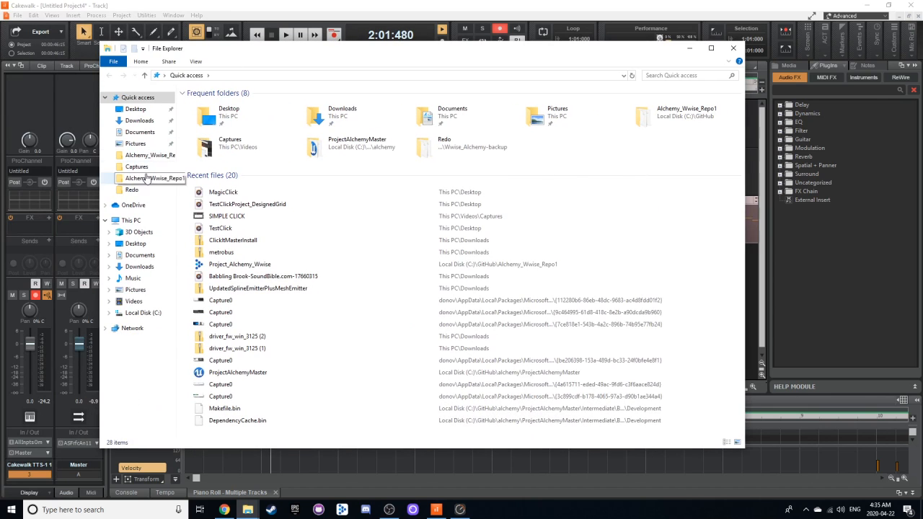
{"action": "left_click", "coordinate": [131, 244]}
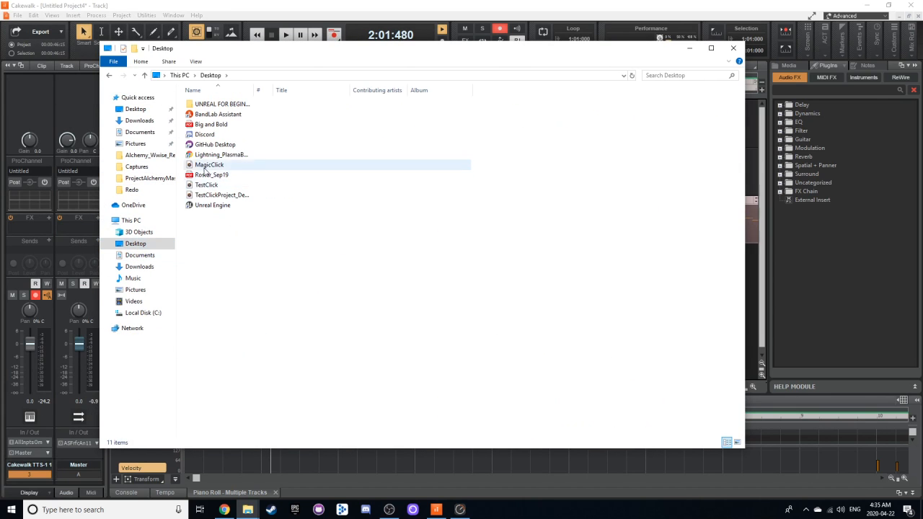
{"action": "left_click", "coordinate": [204, 165]}
{"action": "double_click", "coordinate": [204, 164]}
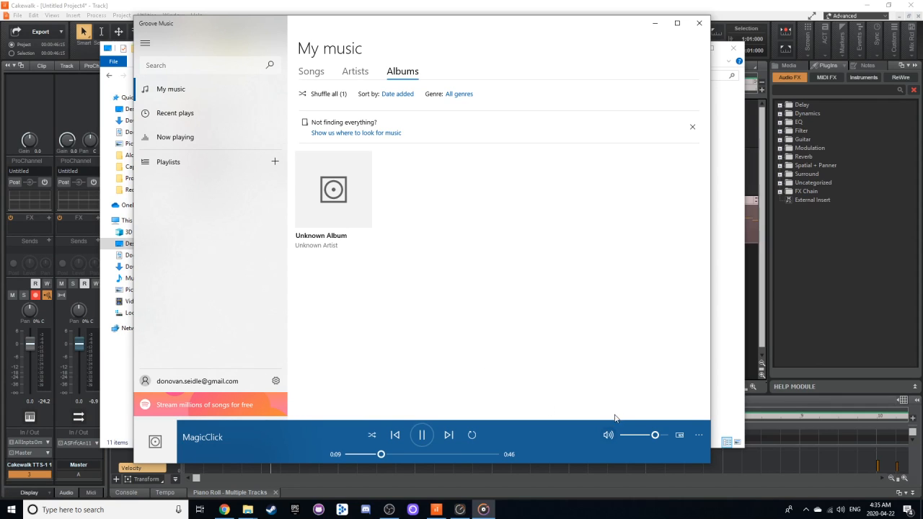
Step: Listen to MagicClick at a lower volume in Groove Music, close the player, and move the File Explorer window out of the way
{"action": "left_click", "coordinate": [637, 436]}
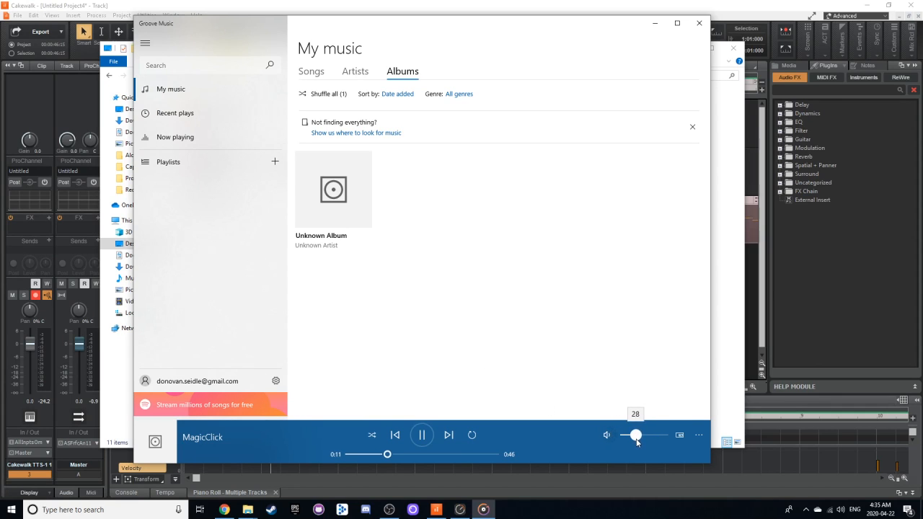
{"action": "left_click", "coordinate": [639, 437]}
{"action": "left_click_drag", "start_coordinate": [640, 439], "coordinate": [643, 440]}
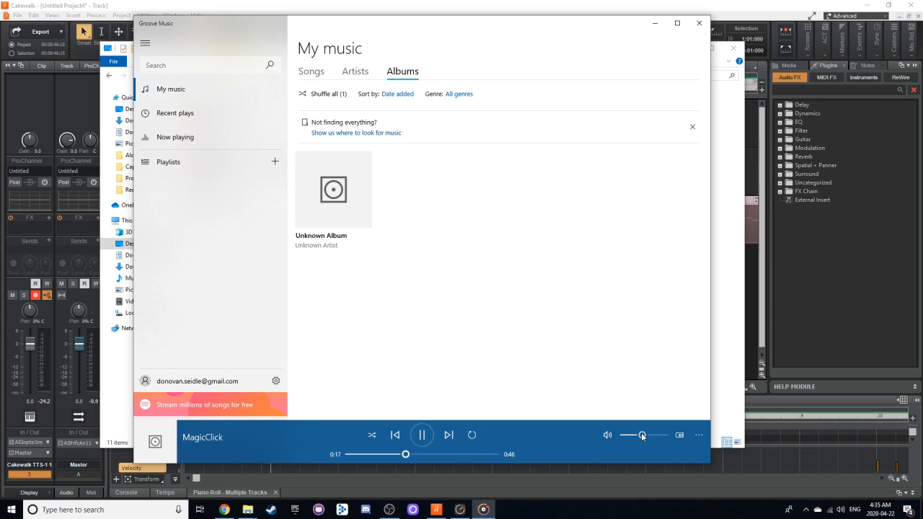
{"action": "left_click", "coordinate": [422, 435]}
{"action": "left_click", "coordinate": [699, 25]}
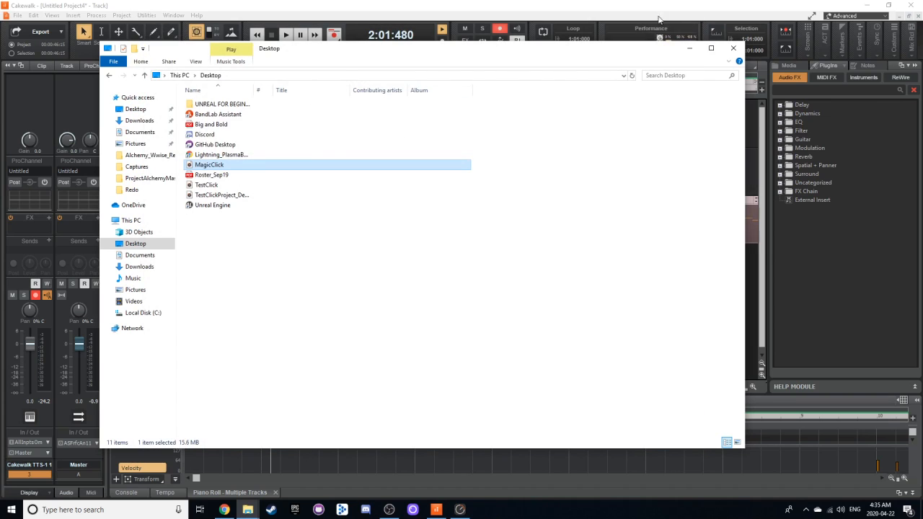
{"action": "left_click_drag", "start_coordinate": [605, 52], "coordinate": [0, 36]}
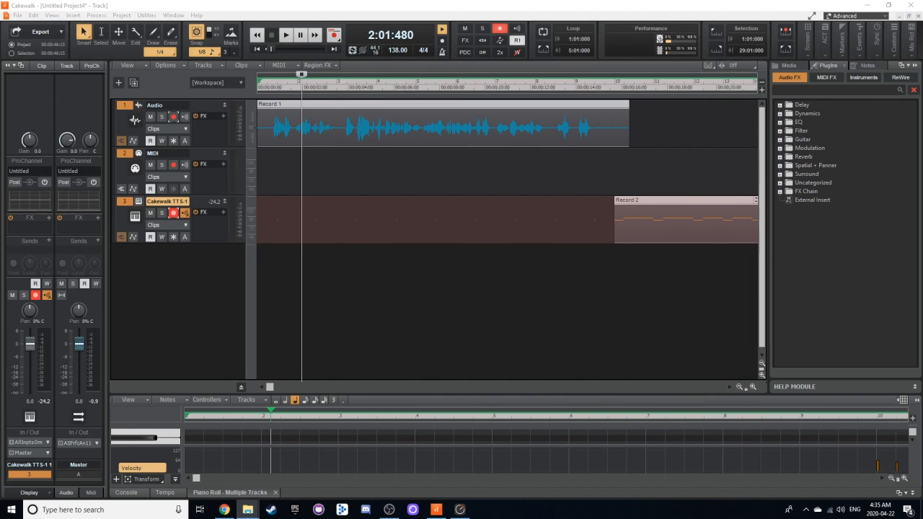